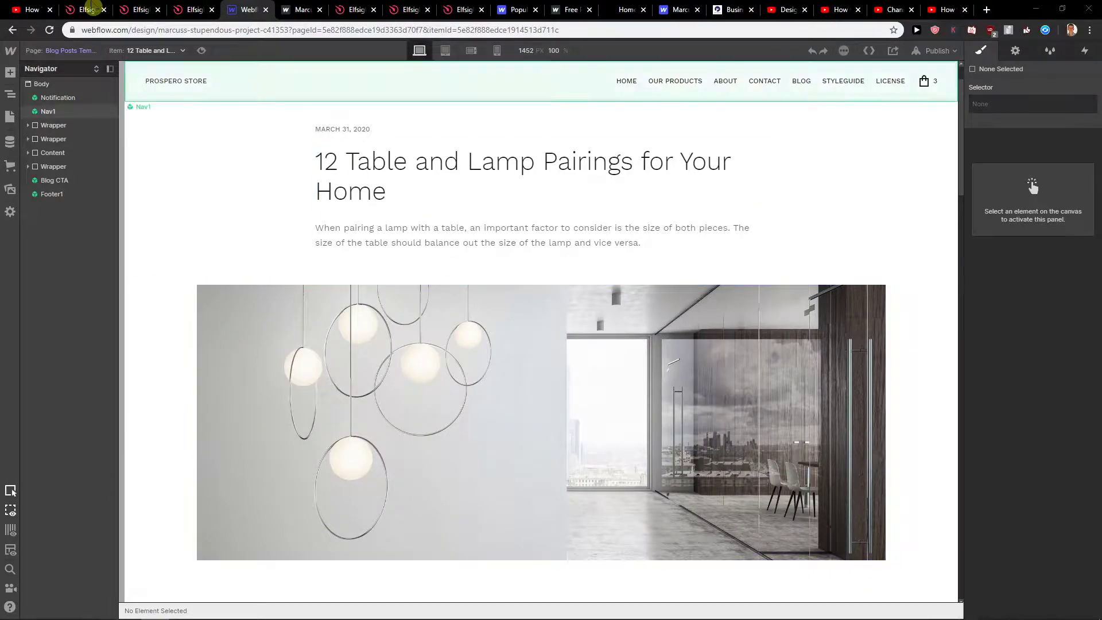
# Close the three spare Elfsight tabs and bring up the 'How To Add Team Showcase' YouTube video
pyautogui.click(105, 10)
pyautogui.click(105, 10)
pyautogui.click(105, 10)
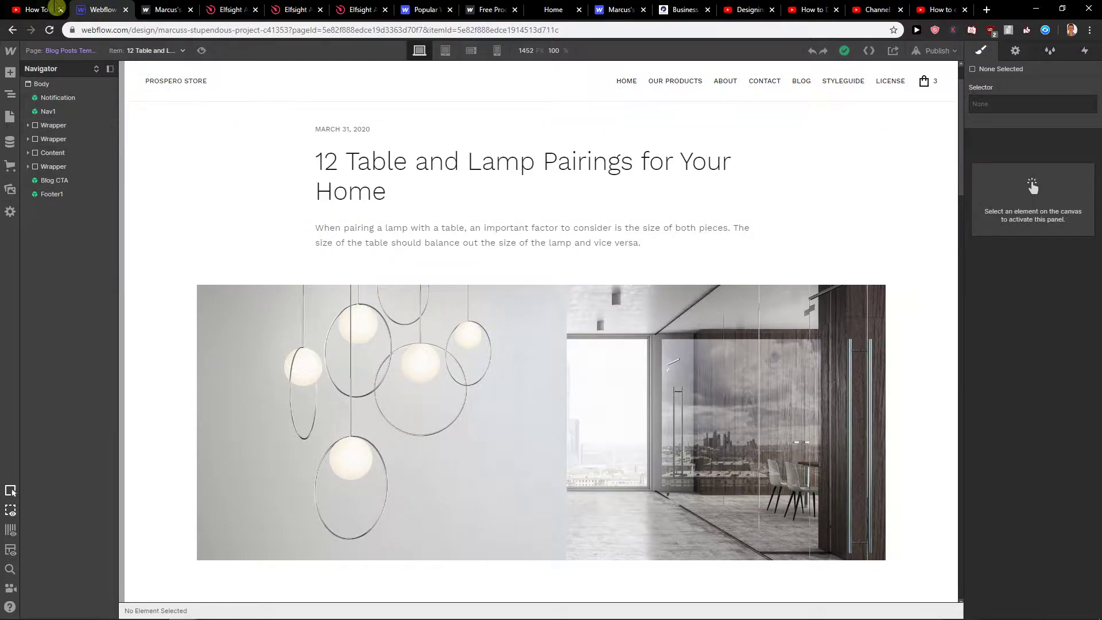
pyautogui.click(43, 6)
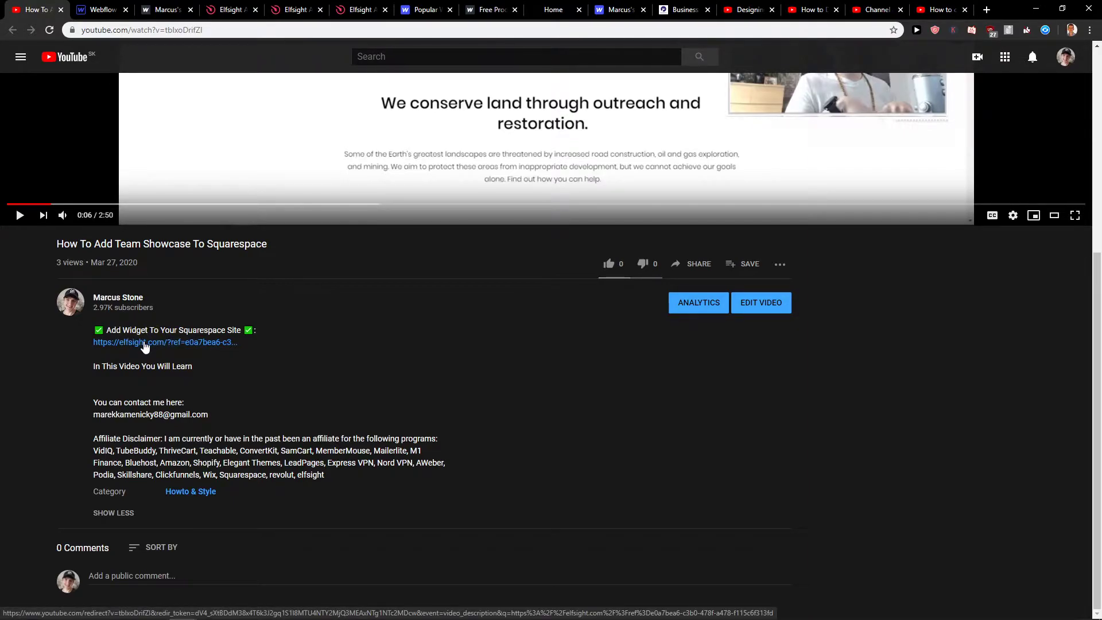
# Open the description's elfsight.com link in a new tab and view the Elfsight homepage
pyautogui.middleClick(145, 347)
pyautogui.click(94, 10)
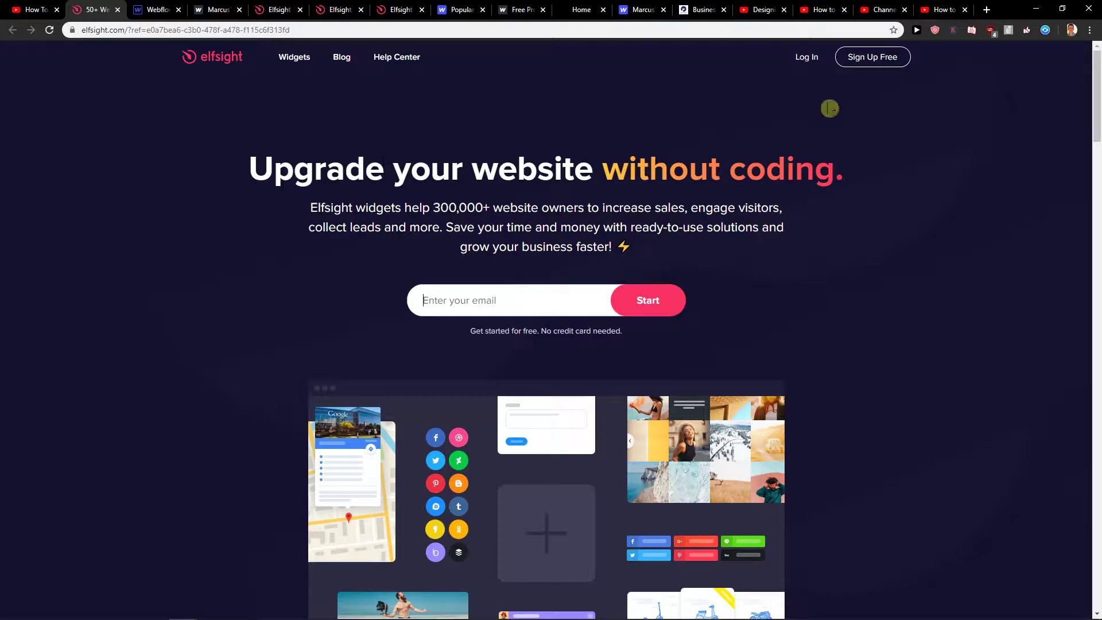
# Log in to the Elfsight dashboard and search the applications for 'soci' to find Social Share Buttons
pyautogui.click(891, 60)
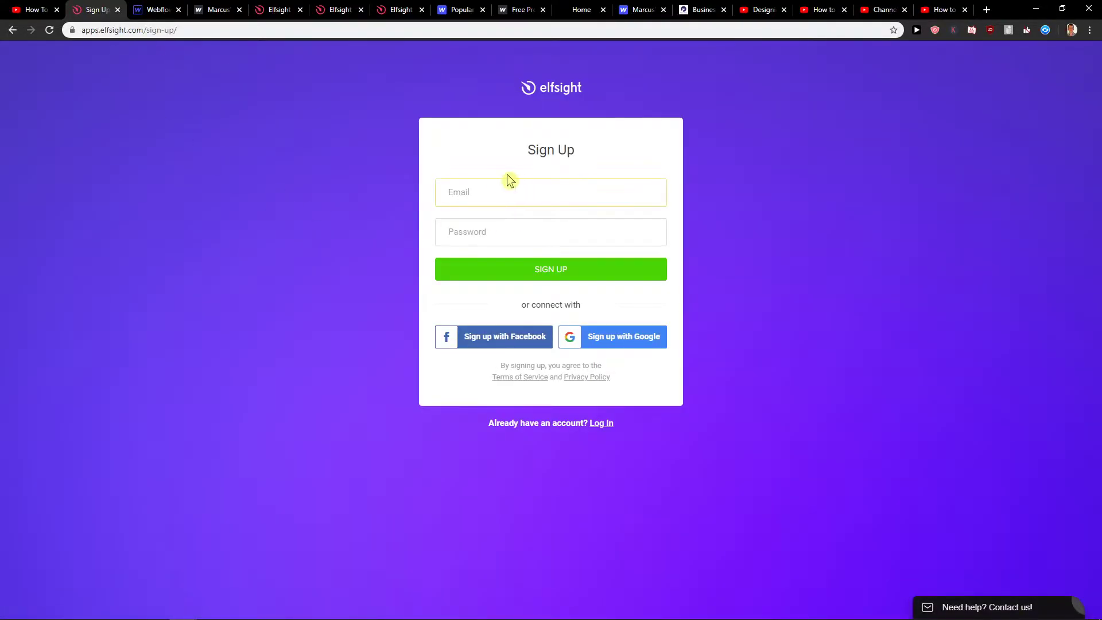
pyautogui.click(13, 30)
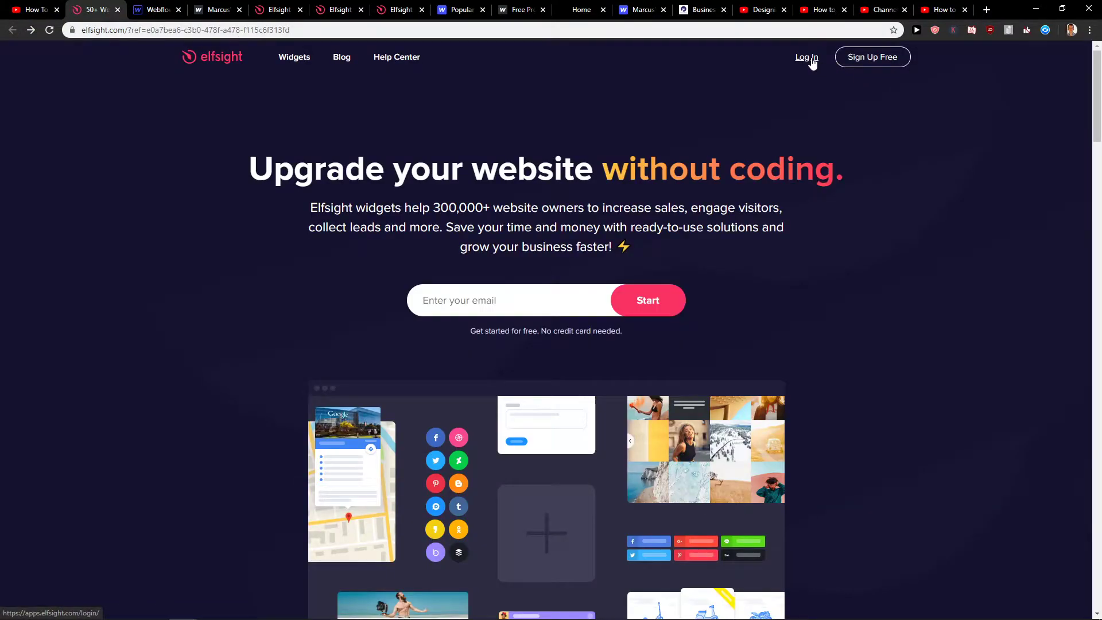
pyautogui.click(809, 57)
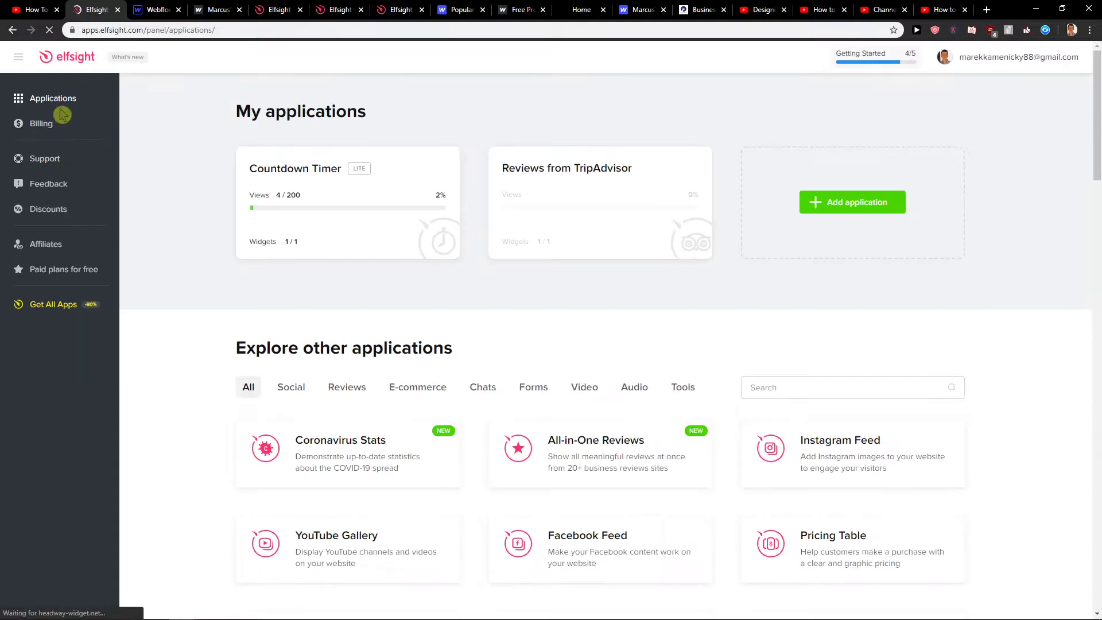
pyautogui.click(799, 388)
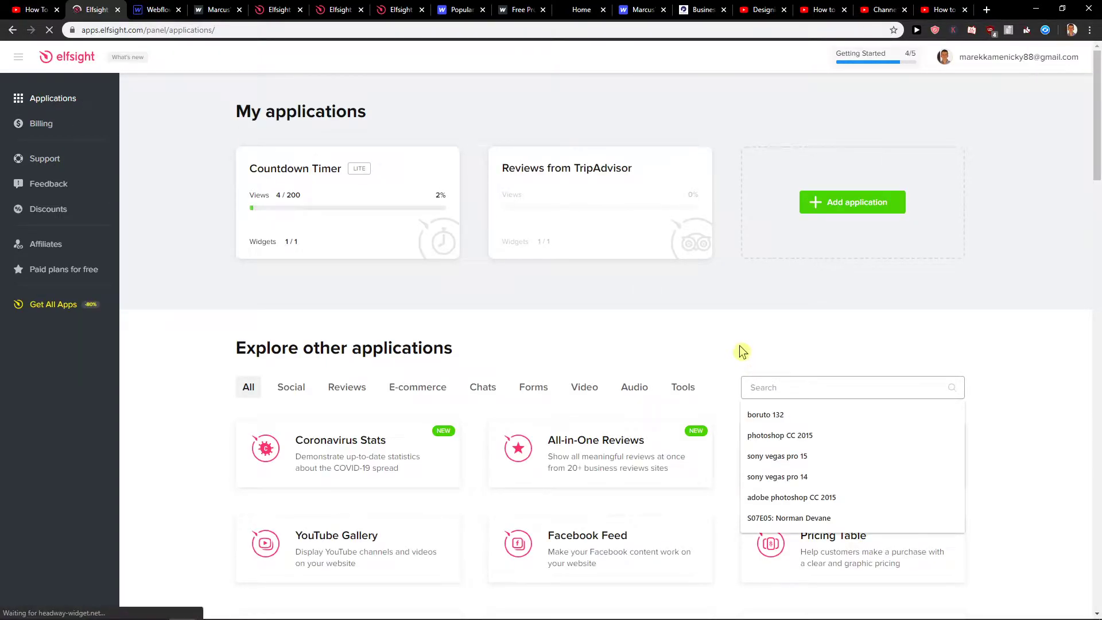
pyautogui.write('social')
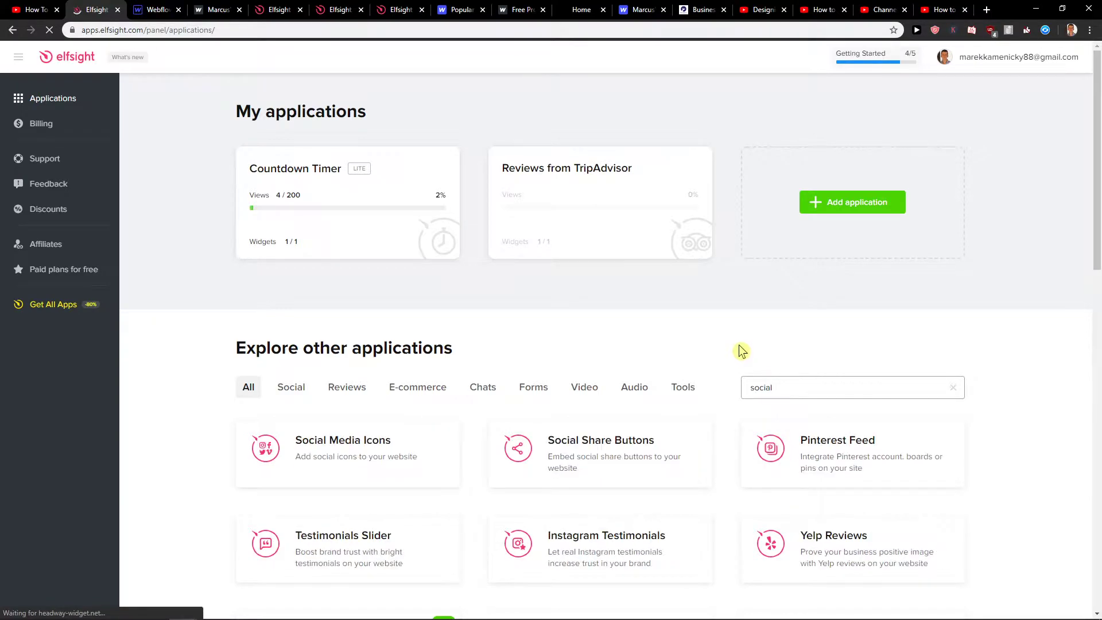
pyautogui.scroll(-2, 660, 336)
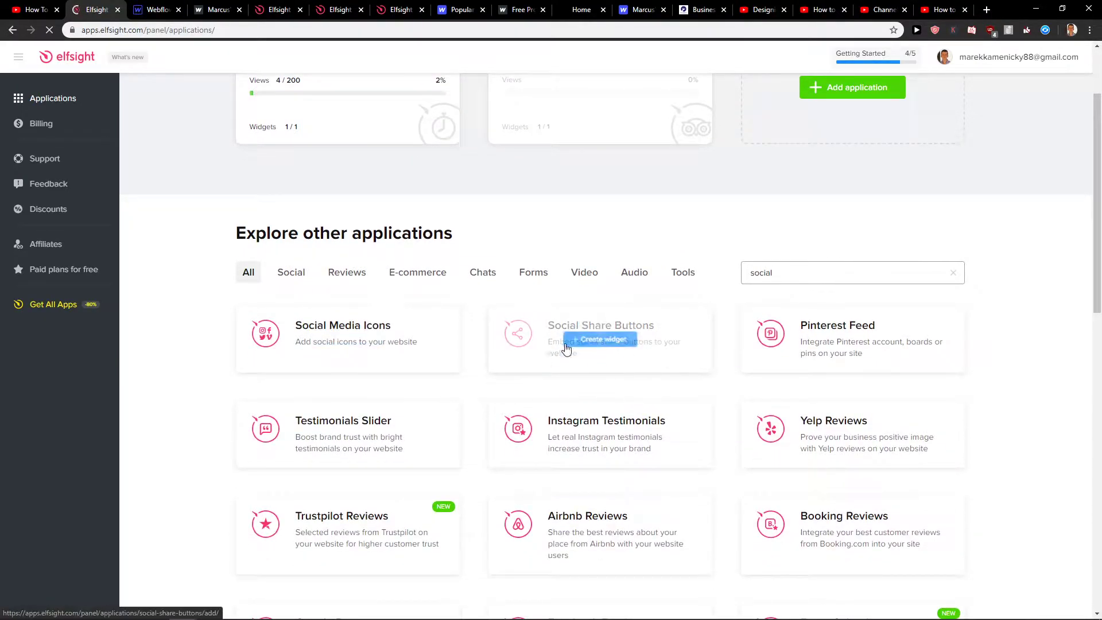
# Create a Social Share Buttons widget and pick the Small Buttons template under Share Icons
pyautogui.click(600, 339)
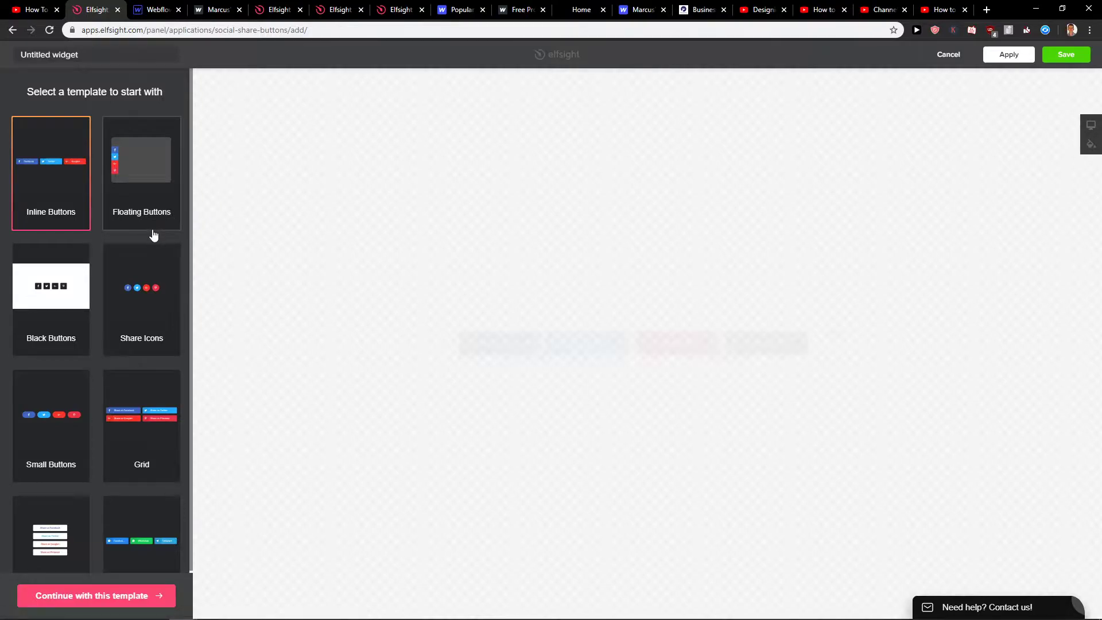
pyautogui.click(148, 239)
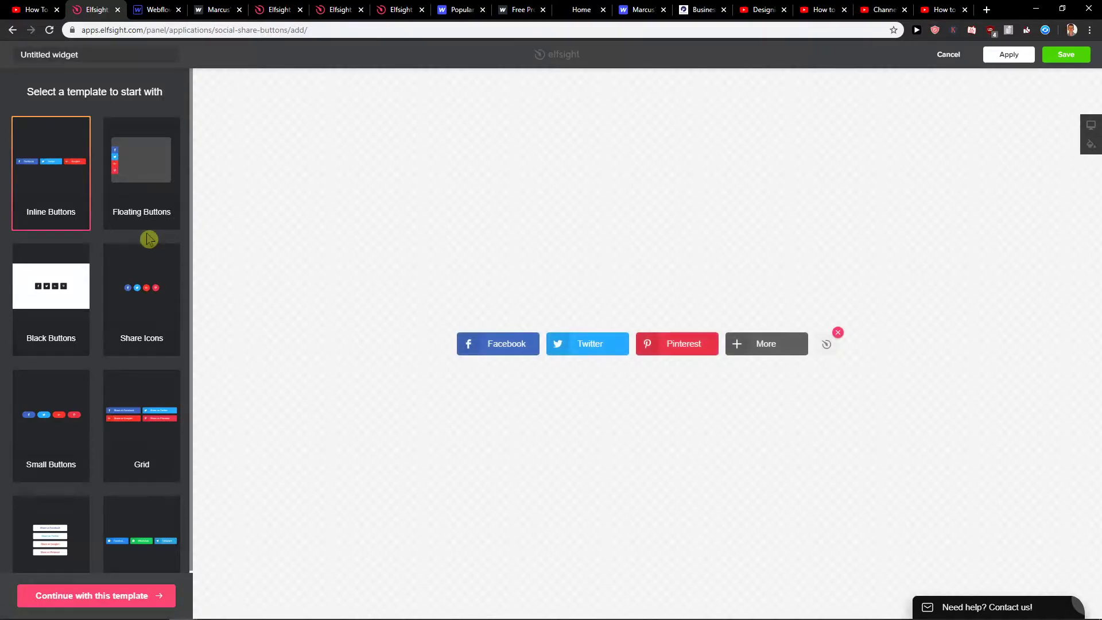
pyautogui.click(124, 336)
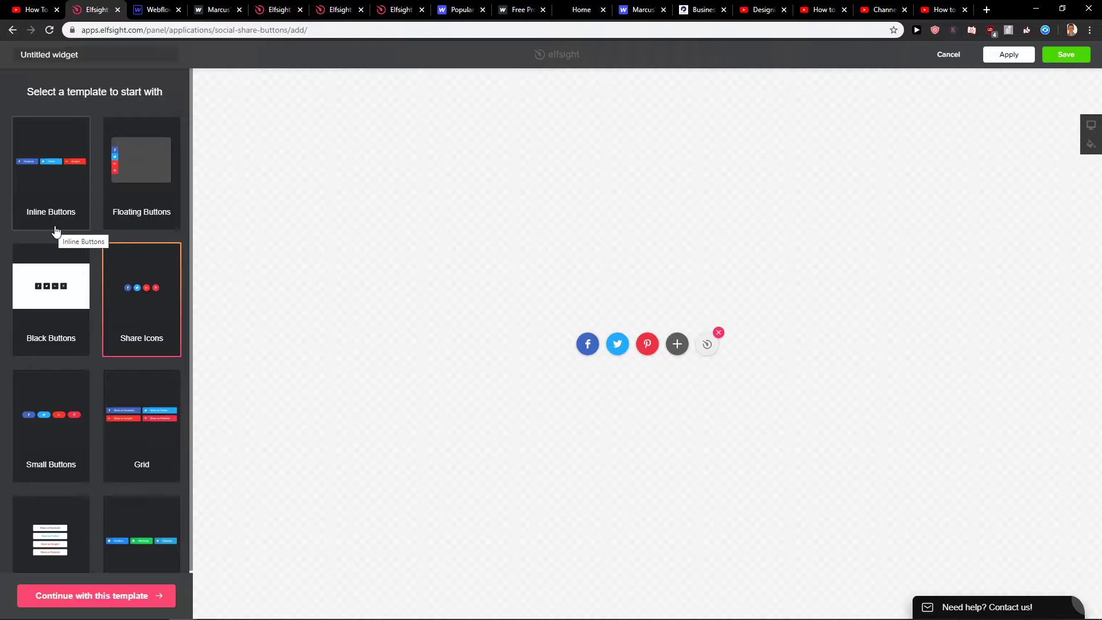
pyautogui.click(45, 479)
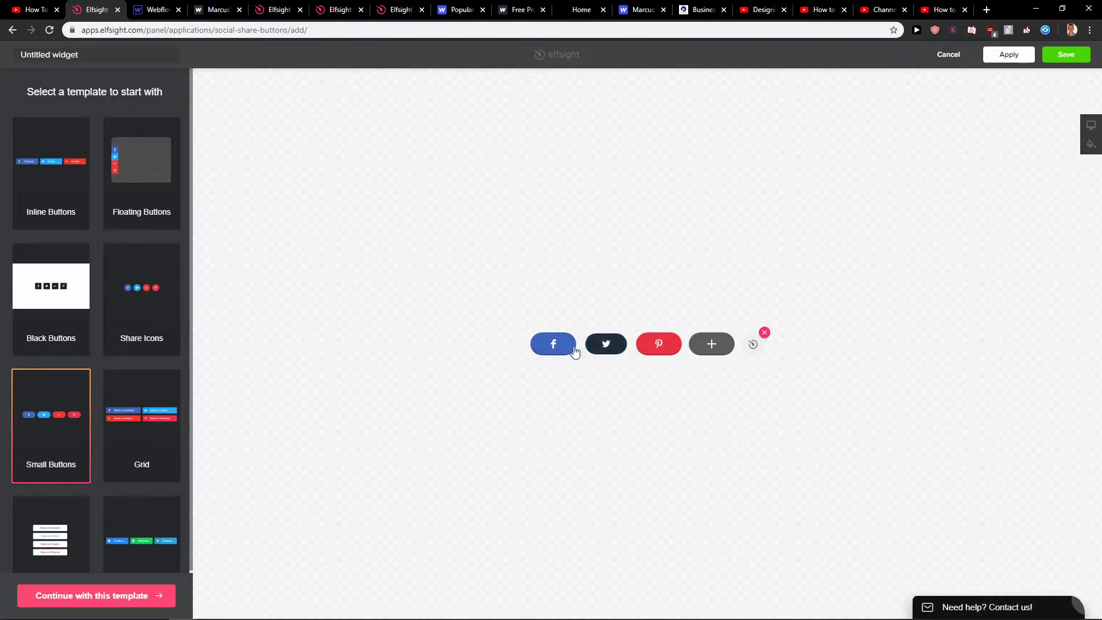
pyautogui.scroll(-1, 123, 401)
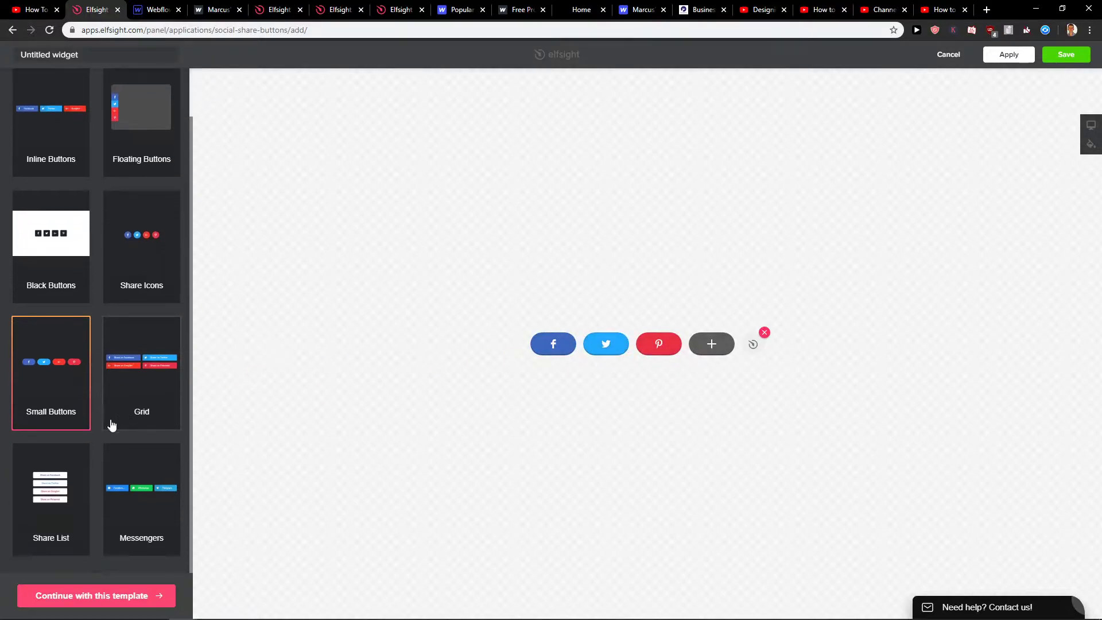
pyautogui.scroll(1, 91, 474)
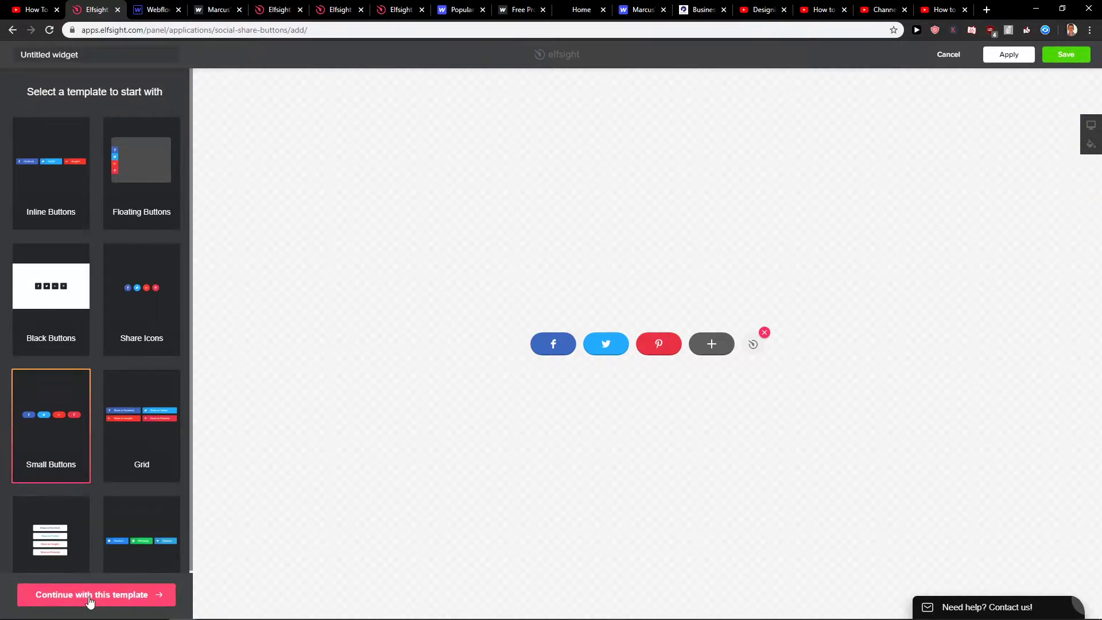
# Continue with Small Buttons and review the Facebook, Twitter and Pinterest network settings
pyautogui.click(57, 595)
pyautogui.click(42, 151)
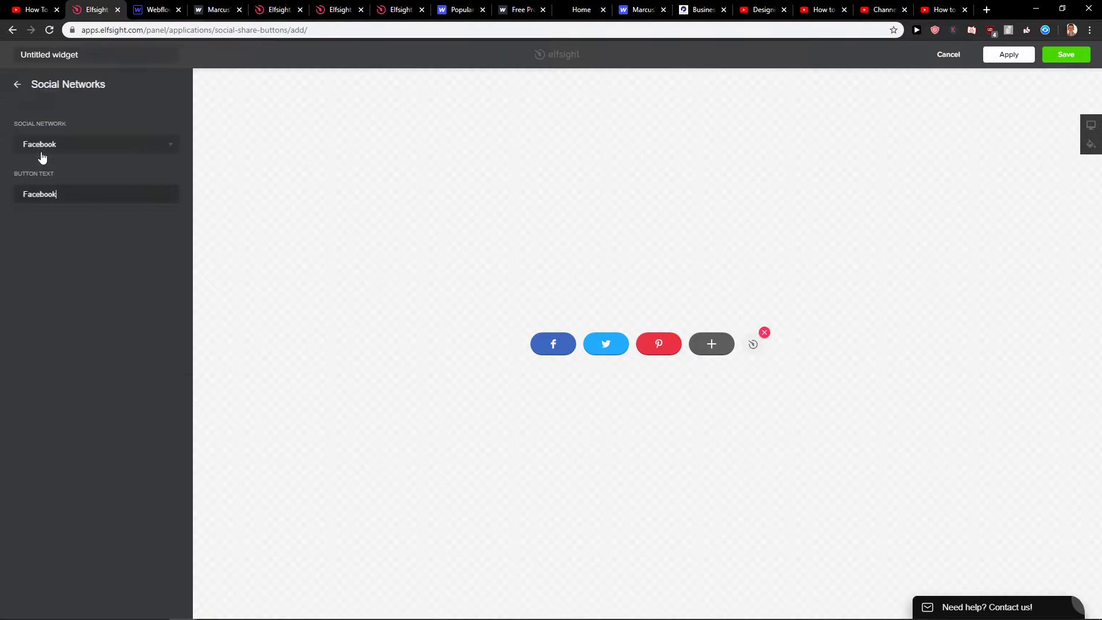
pyautogui.click(16, 77)
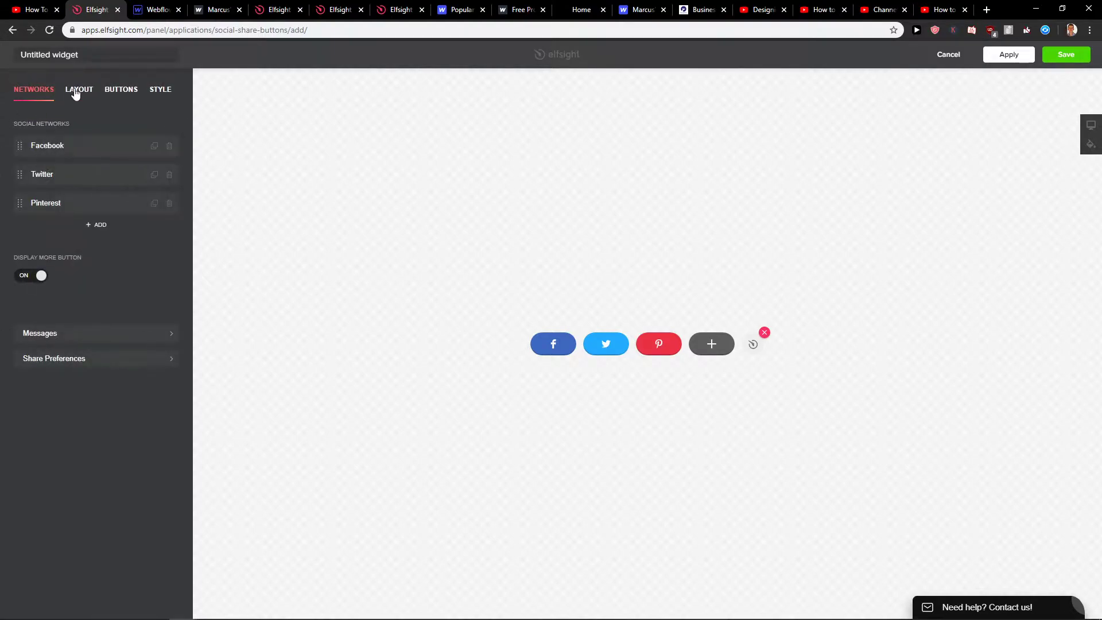
pyautogui.click(88, 184)
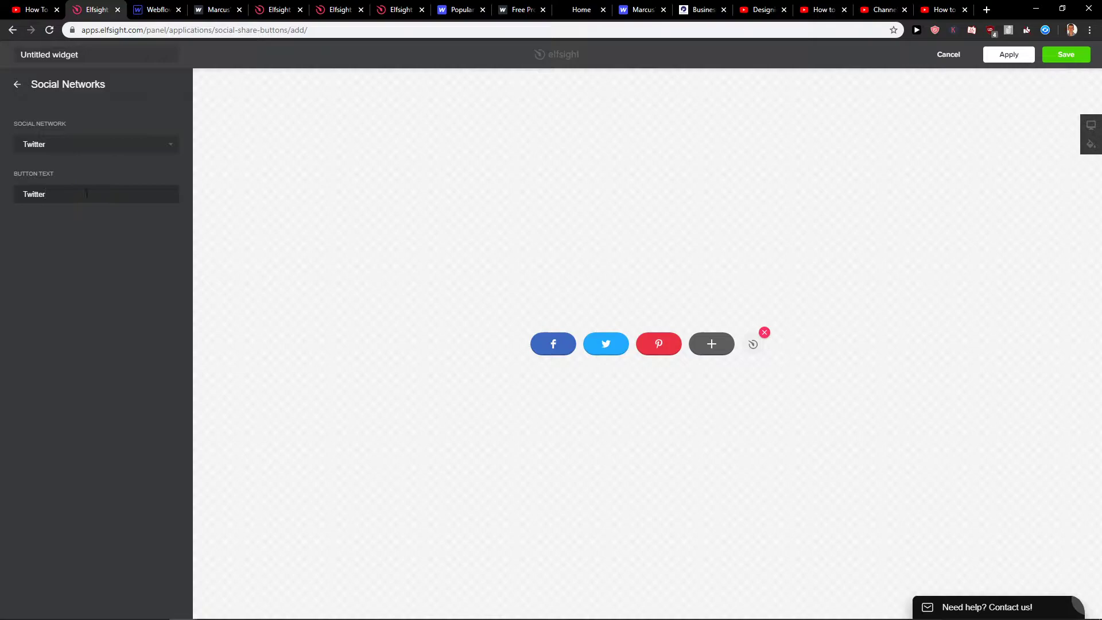
pyautogui.click(17, 84)
pyautogui.click(96, 204)
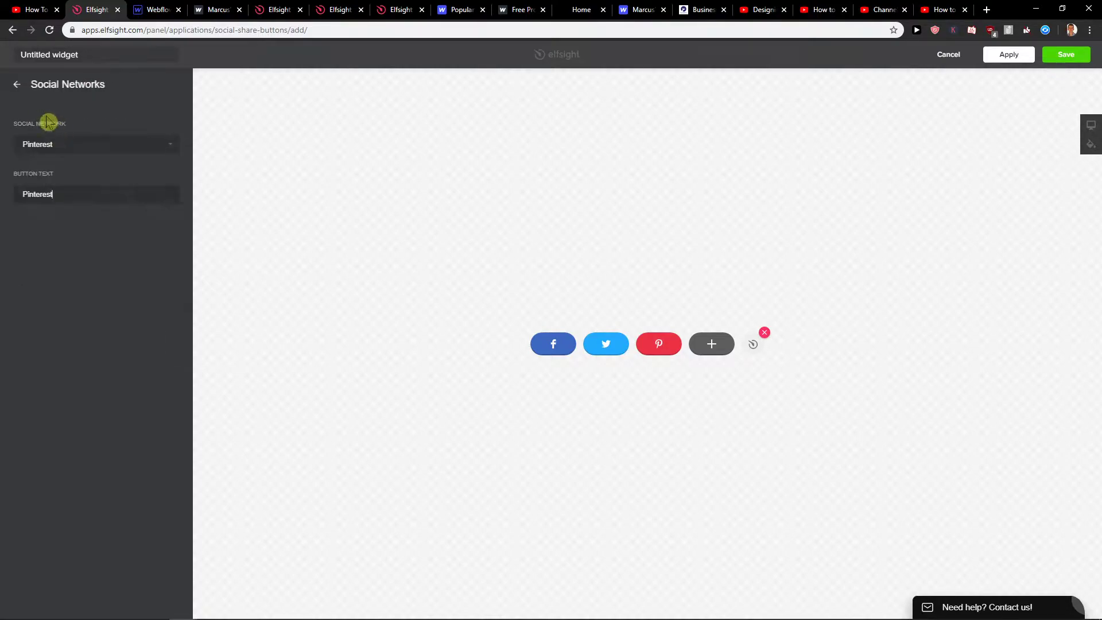
pyautogui.click(16, 84)
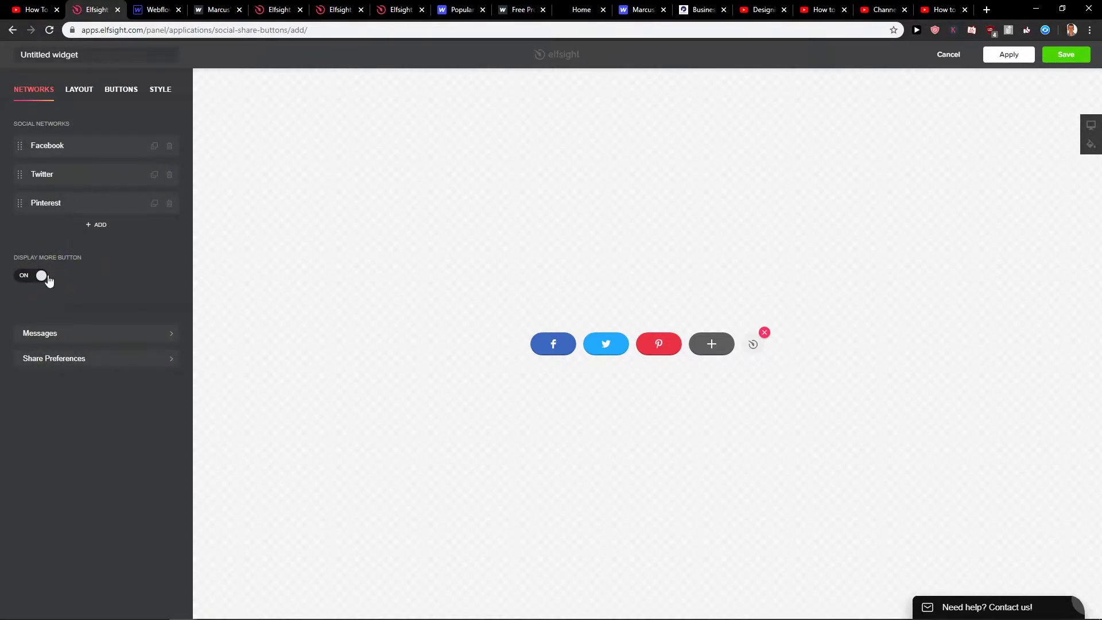
# Keep the Layout location Inline after trying Floating, then review the Buttons and Style settings
pyautogui.click(76, 91)
pyautogui.click(133, 147)
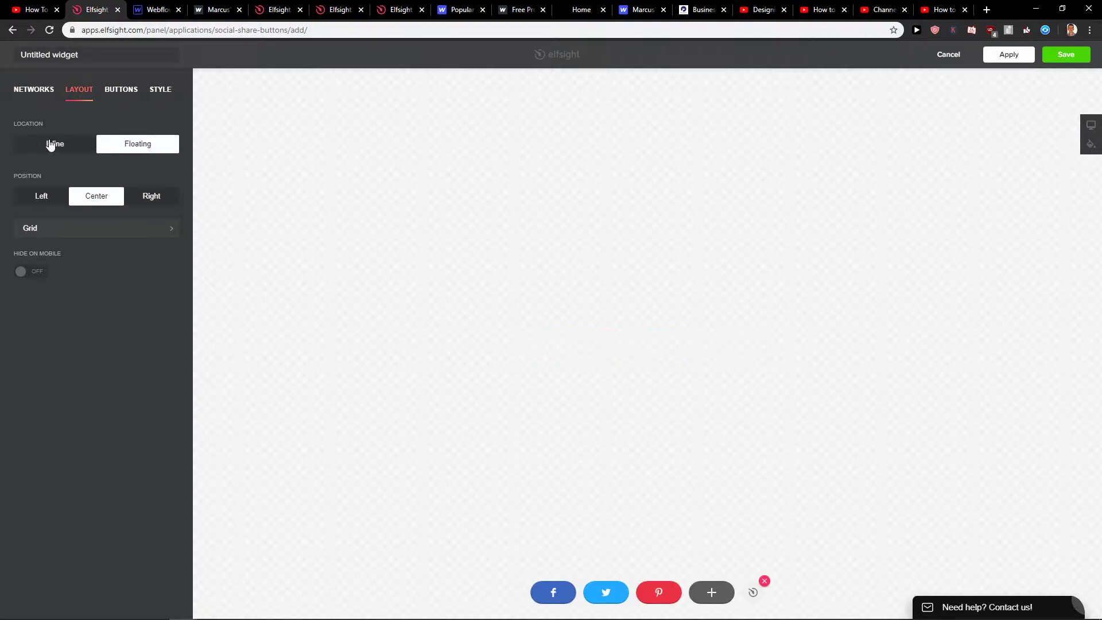
pyautogui.click(51, 145)
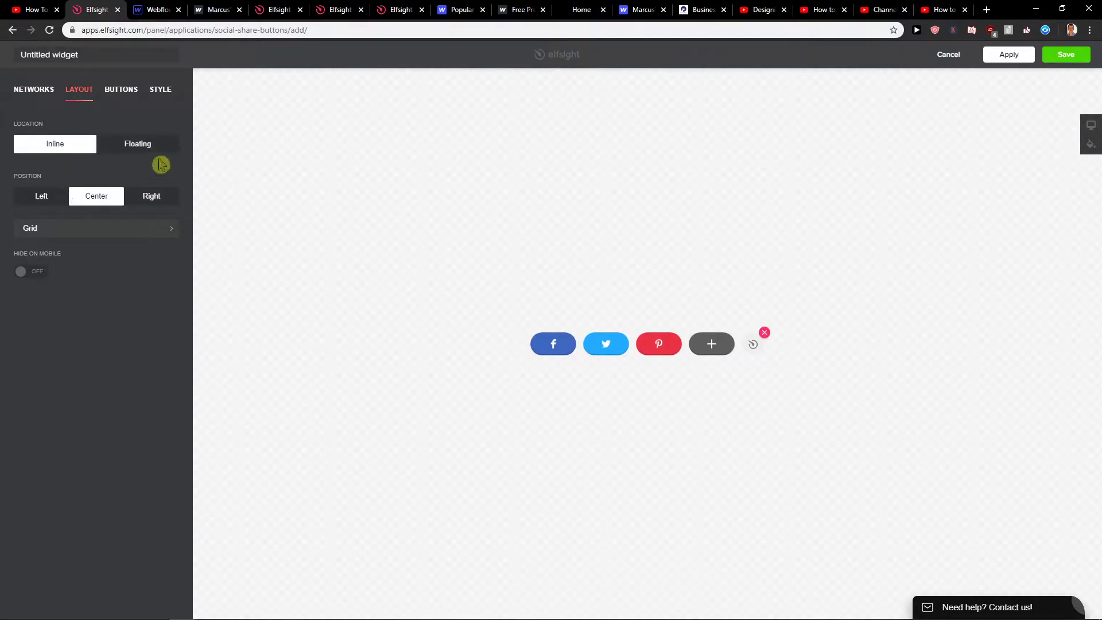
pyautogui.click(107, 92)
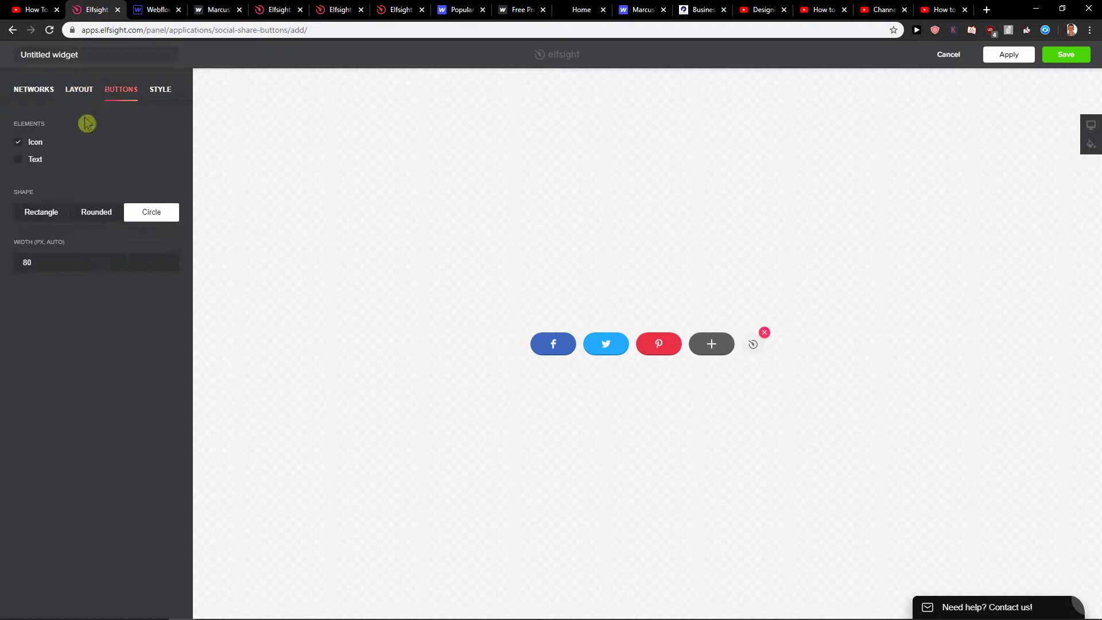
pyautogui.click(33, 91)
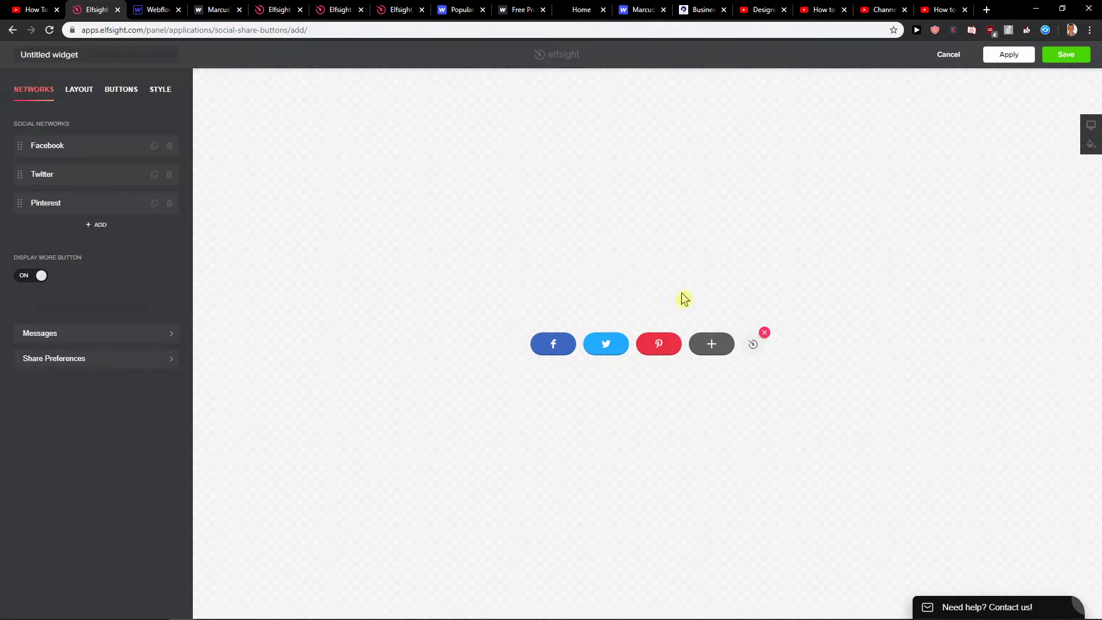
pyautogui.click(153, 91)
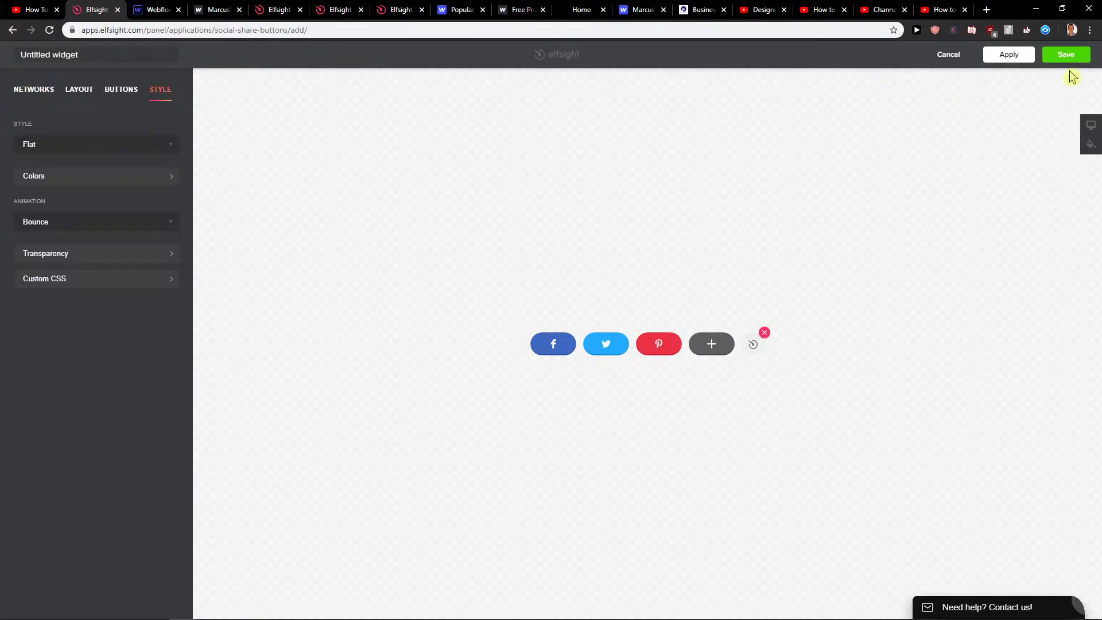
# Browse the Elfsight pricing tabs and view the single-app plan prices, including the Basic plan
pyautogui.click(393, 10)
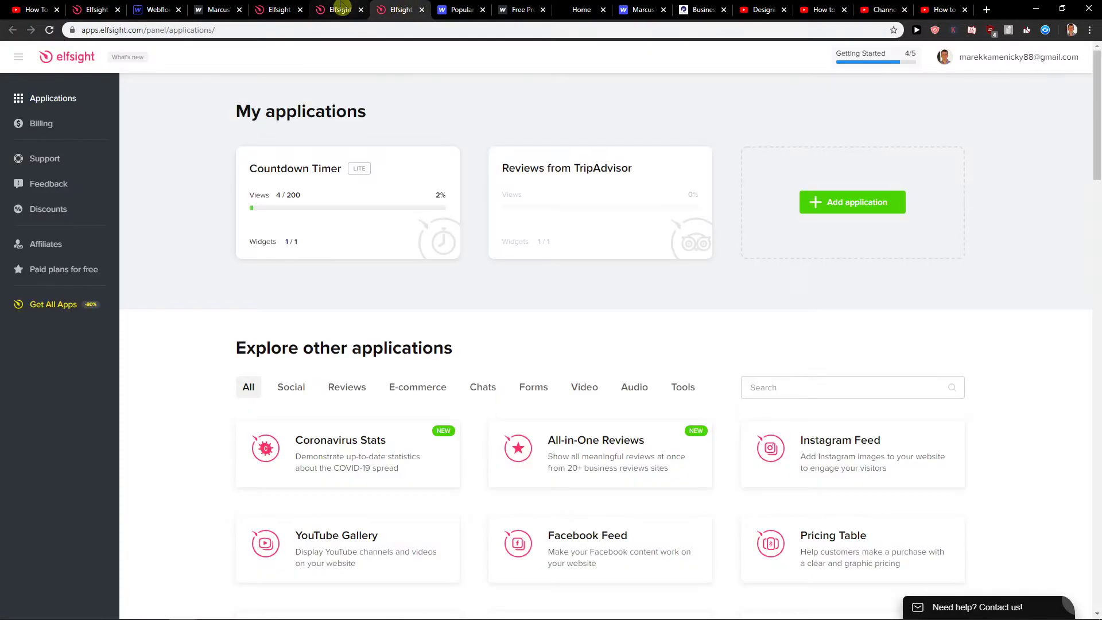
pyautogui.click(339, 9)
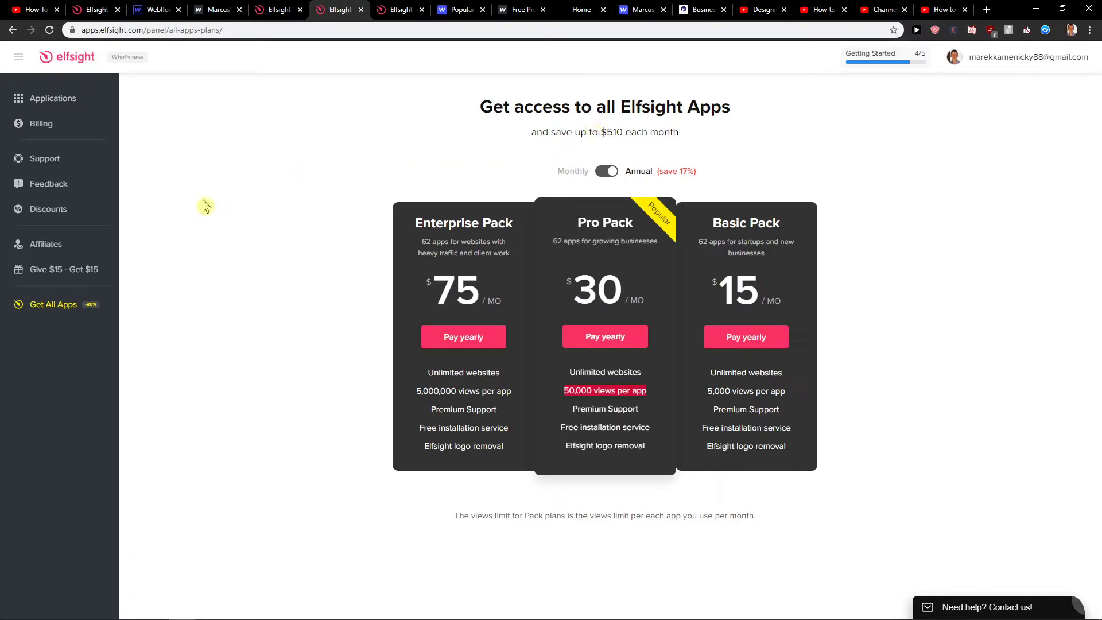
pyautogui.click(259, 10)
pyautogui.click(466, 144)
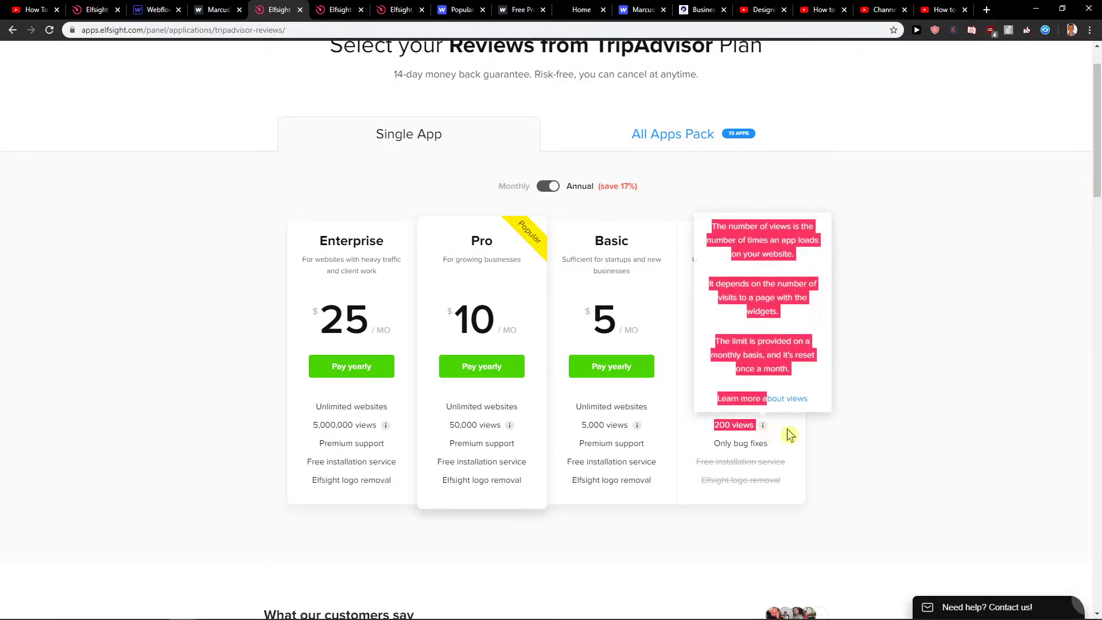
pyautogui.moveTo(601, 247); pyautogui.dragTo(658, 260)
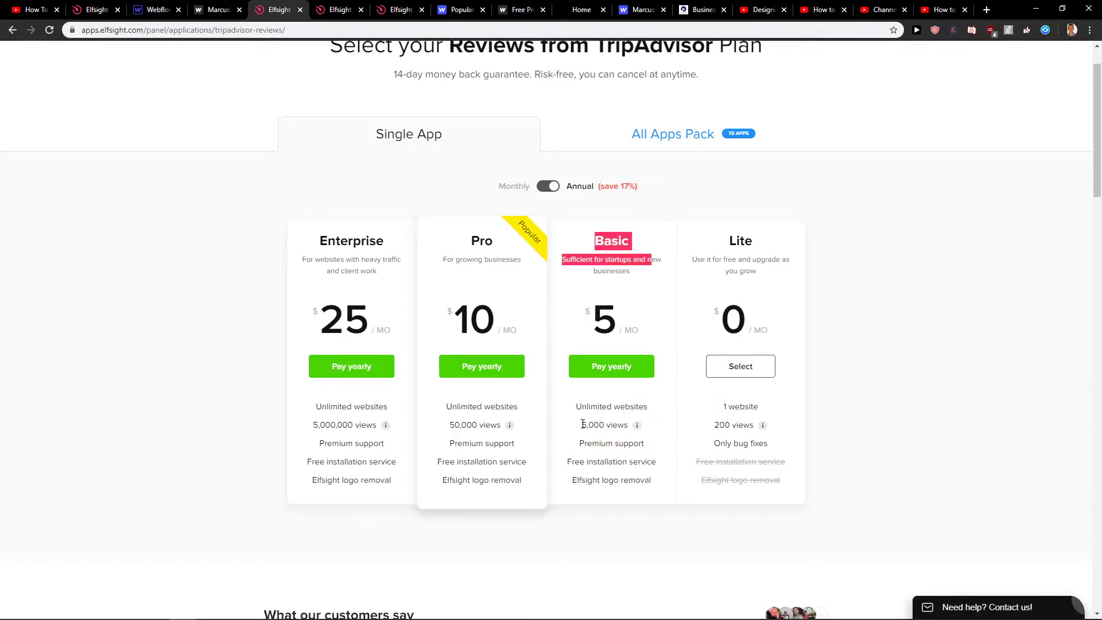
pyautogui.scroll(1, 877, 426)
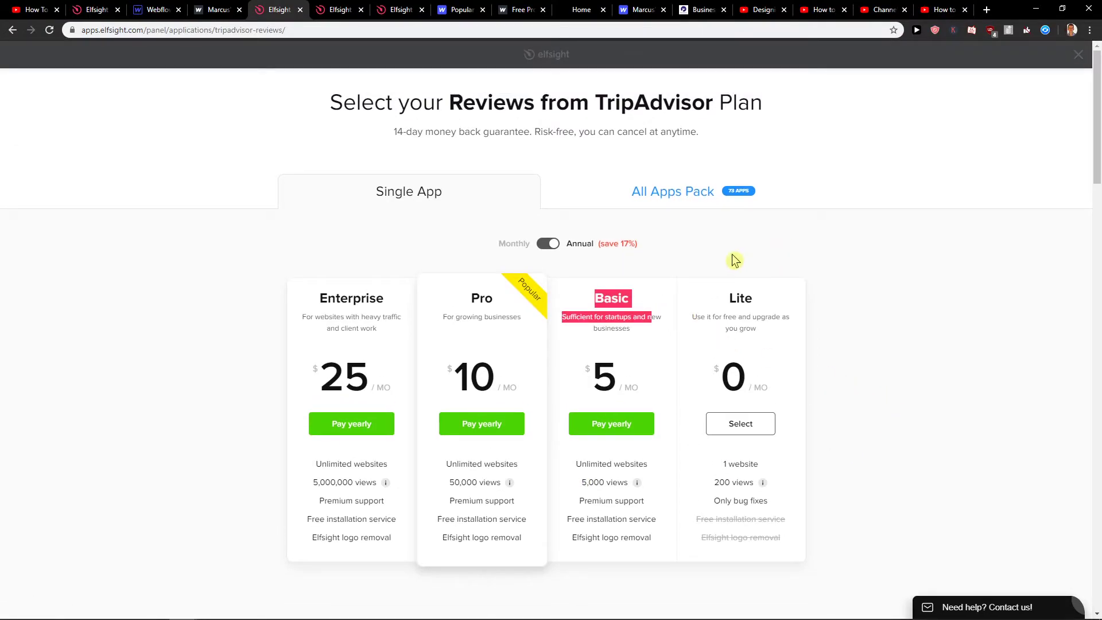
# Copy the share widget's installation code and return to the Webflow Designer tab
pyautogui.click(217, 10)
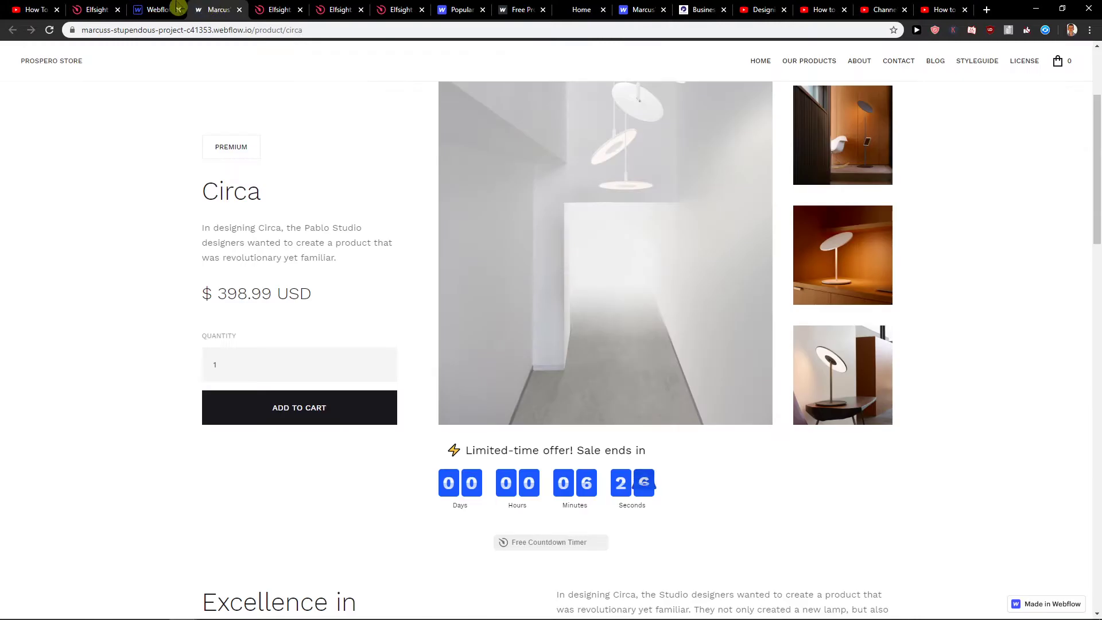
pyautogui.click(161, 8)
pyautogui.click(95, 8)
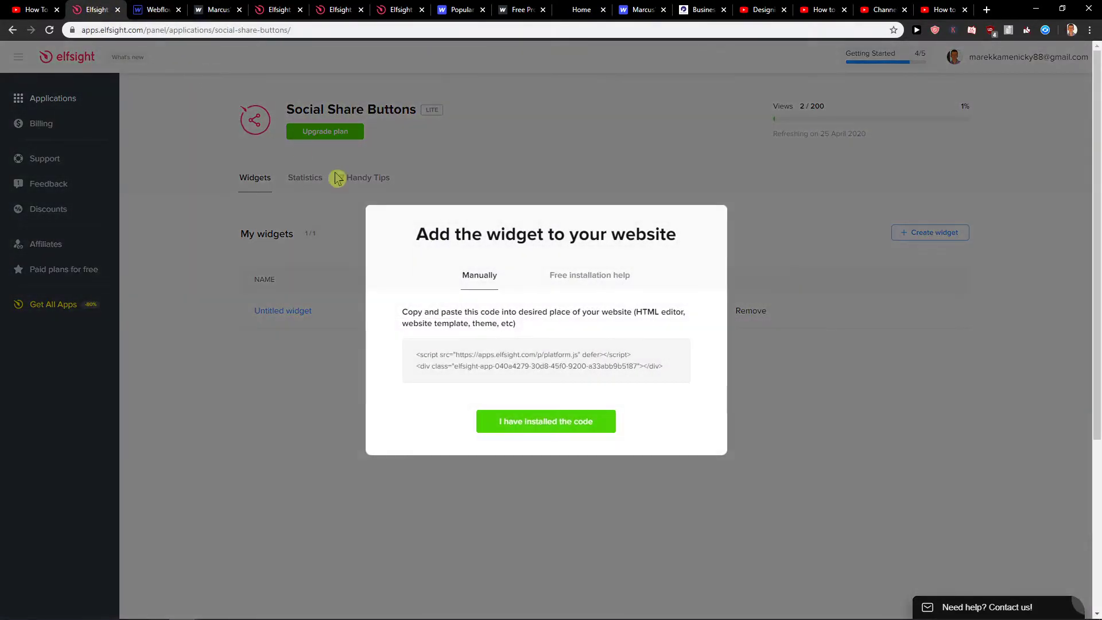
pyautogui.click(507, 363)
pyautogui.click(216, 10)
pyautogui.click(280, 10)
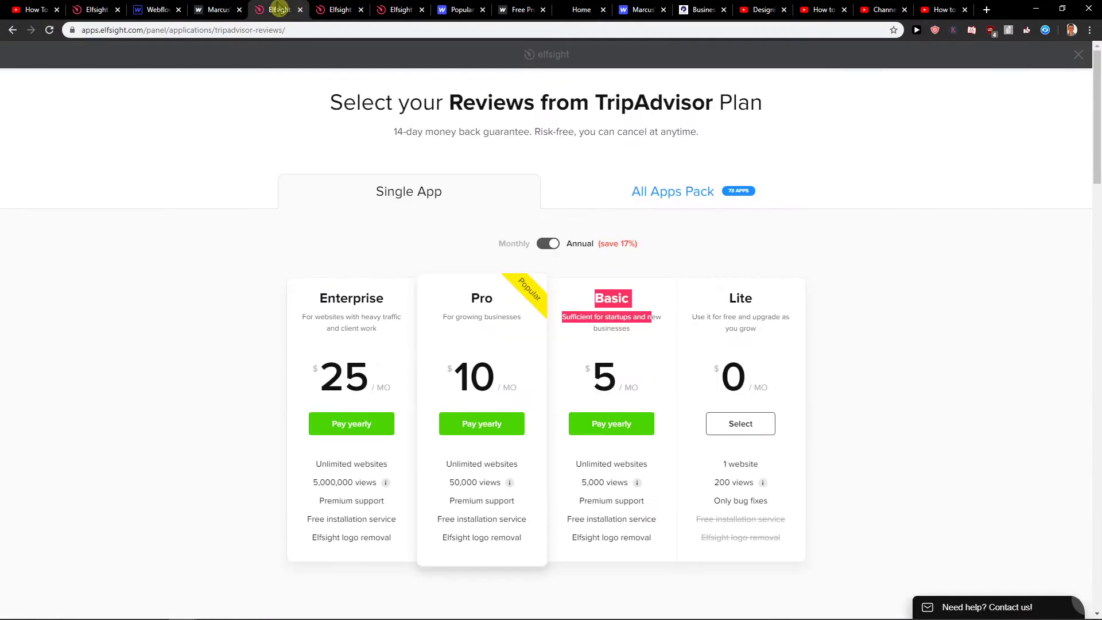
pyautogui.click(218, 10)
# Add an Embed element to the Webflow blog post template
pyautogui.click(148, 9)
pyautogui.scroll(-15, 352, 184)
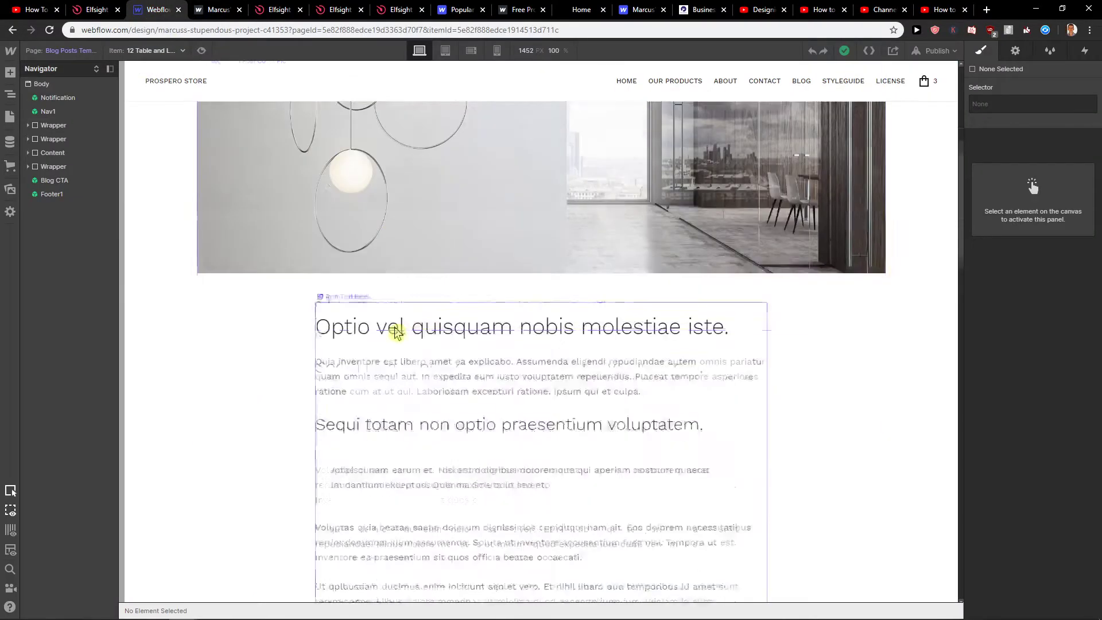
pyautogui.scroll(2, 370, 421)
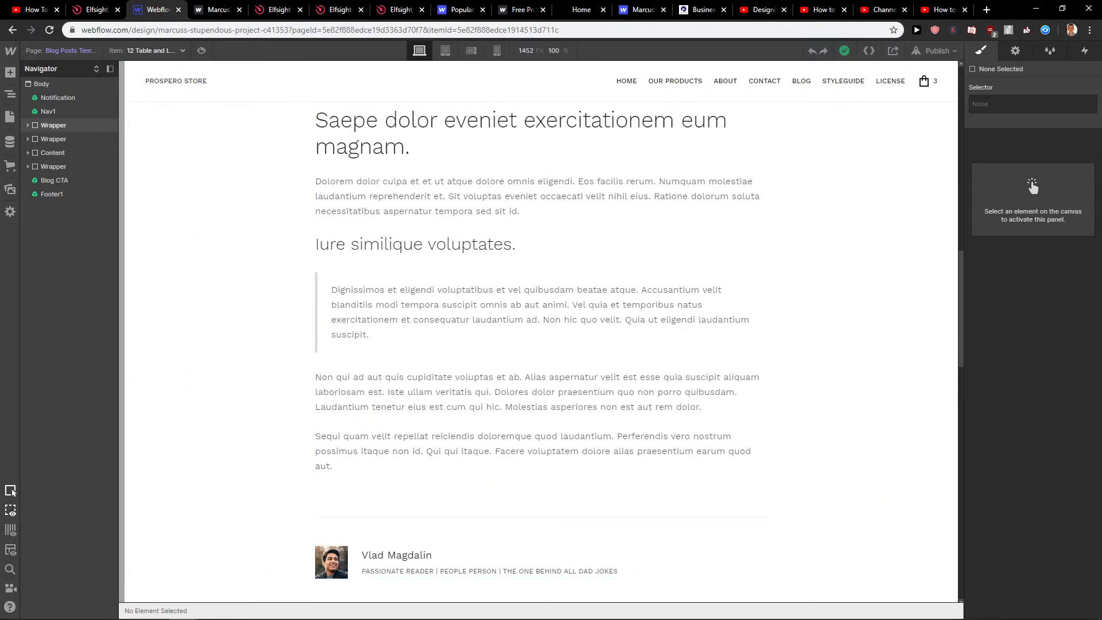
pyautogui.click(9, 72)
pyautogui.scroll(-5, 131, 373)
pyautogui.scroll(-5, 127, 369)
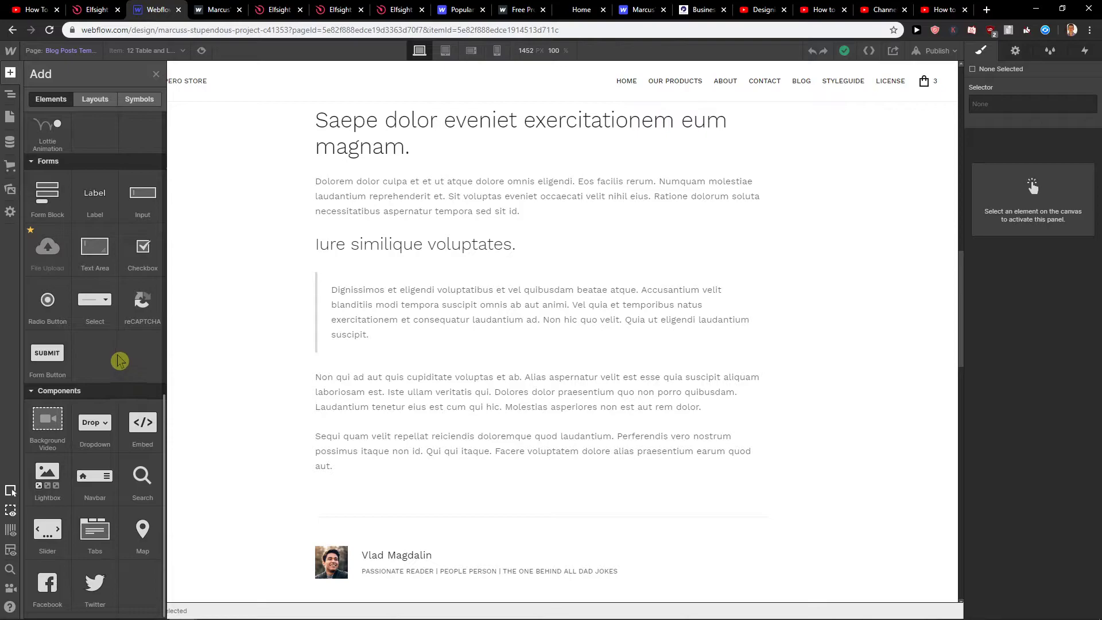
pyautogui.moveTo(133, 429); pyautogui.dragTo(315, 331)
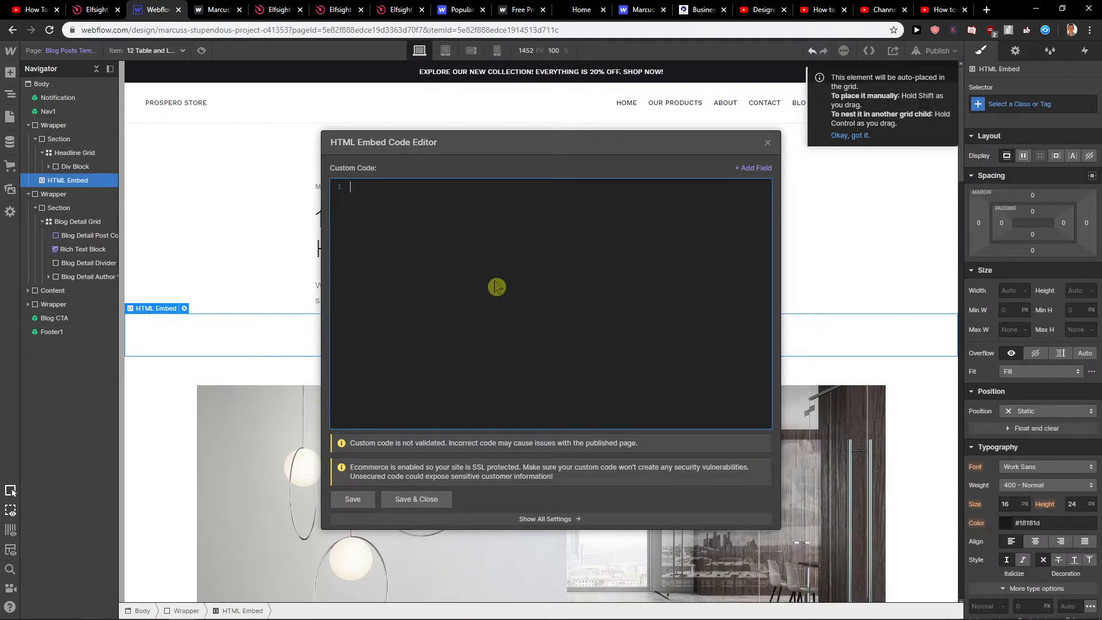
# Paste the Elfsight widget code into the embed, save it, and move it below the author block
pyautogui.hotkey('ctrl', 'v')
pyautogui.click(353, 498)
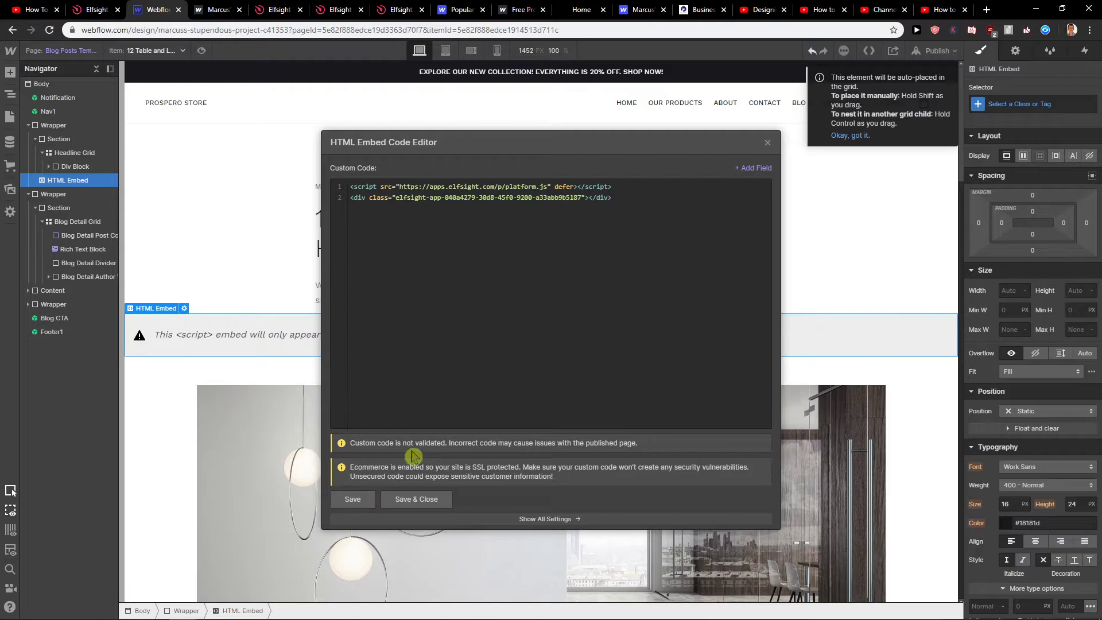
pyautogui.click(768, 142)
pyautogui.moveTo(352, 339); pyautogui.dragTo(333, 495)
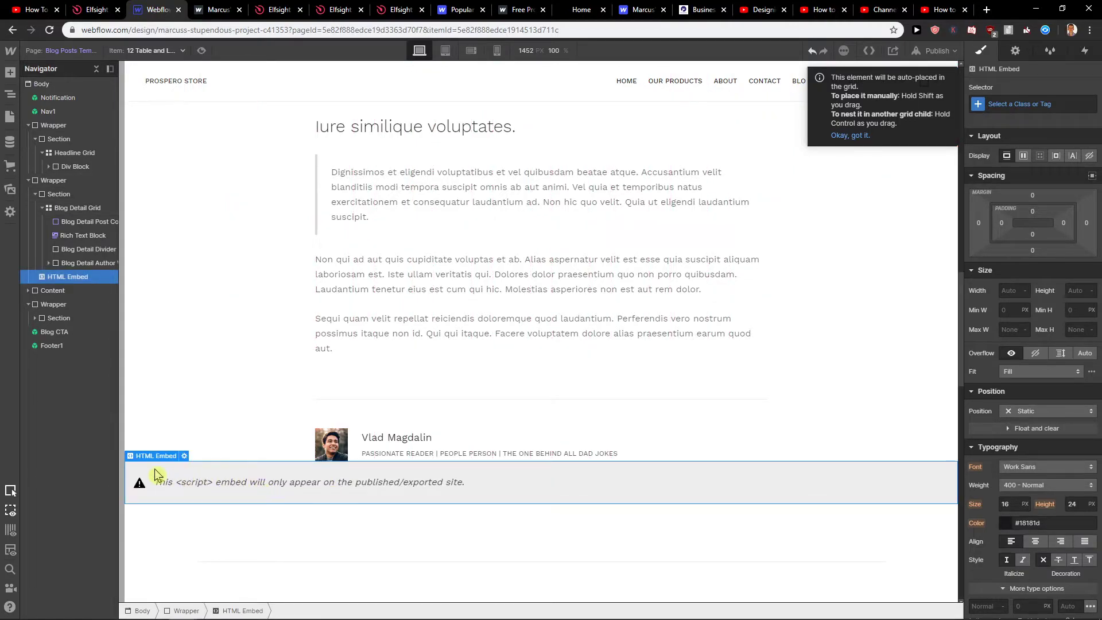
# Publish the site to its webflow.io domain and check the share buttons under the author on the live post
pyautogui.click(842, 136)
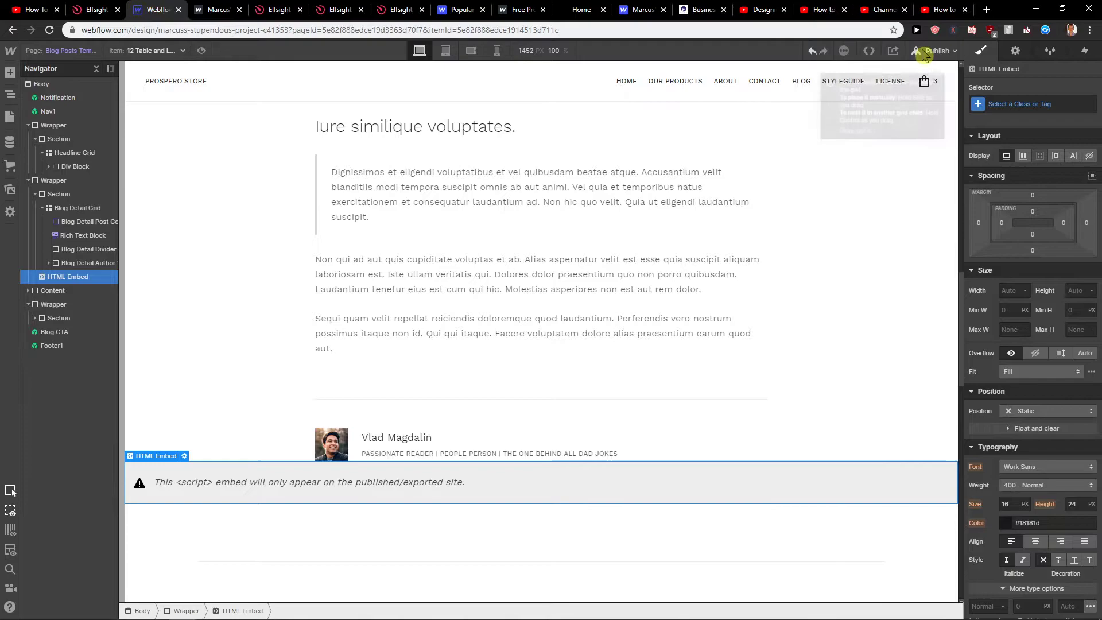
pyautogui.click(924, 55)
pyautogui.click(878, 194)
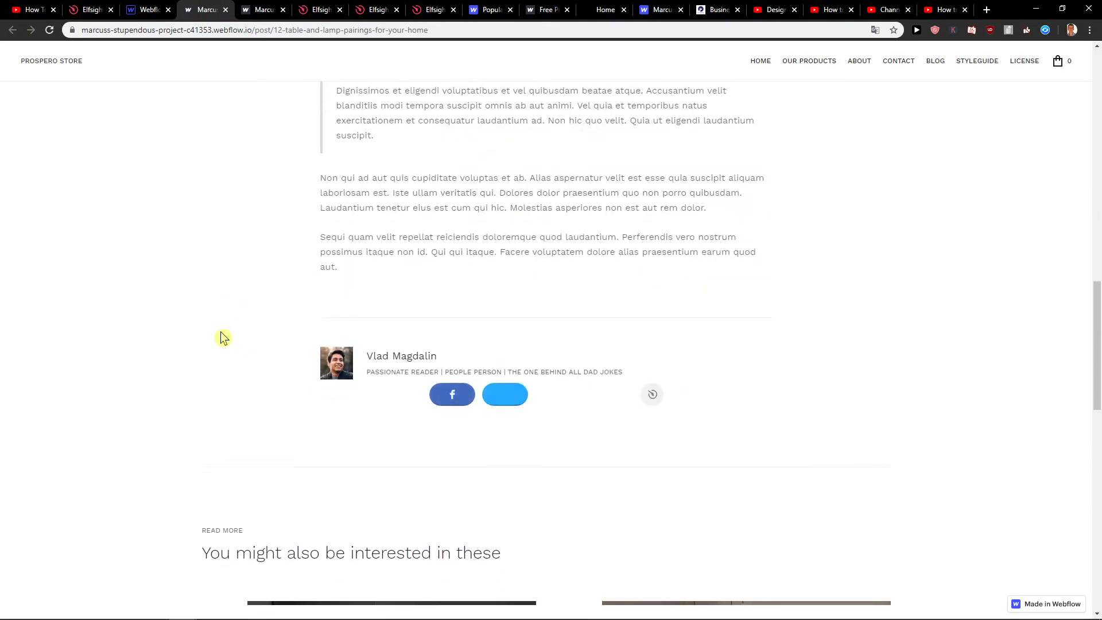
pyautogui.scroll(-4, 222, 338)
pyautogui.scroll(2, 439, 291)
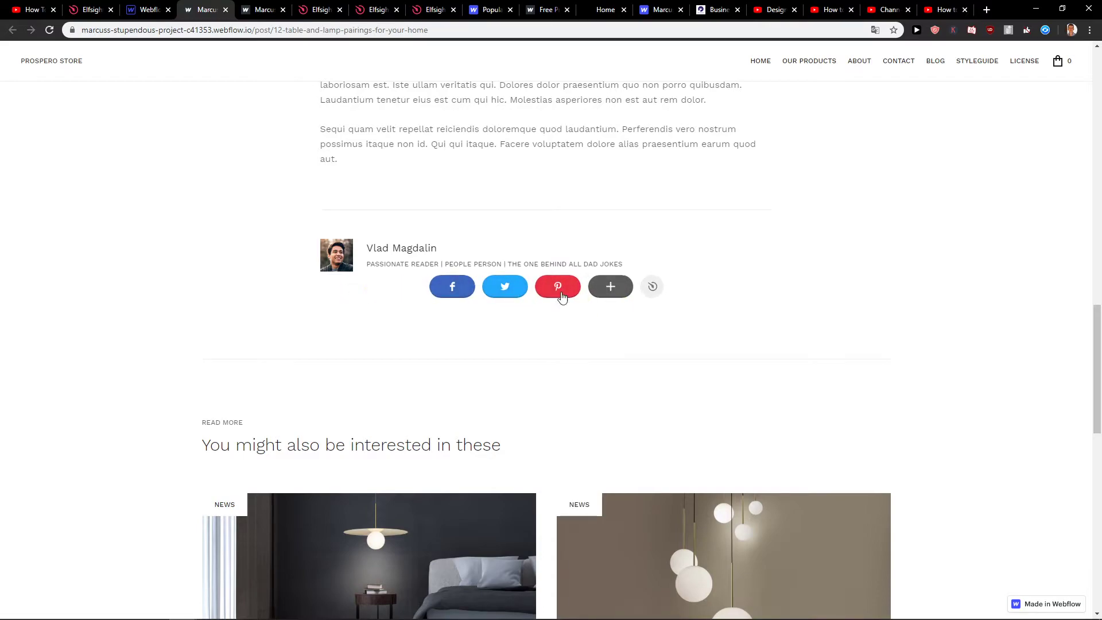
pyautogui.scroll(1, 224, 312)
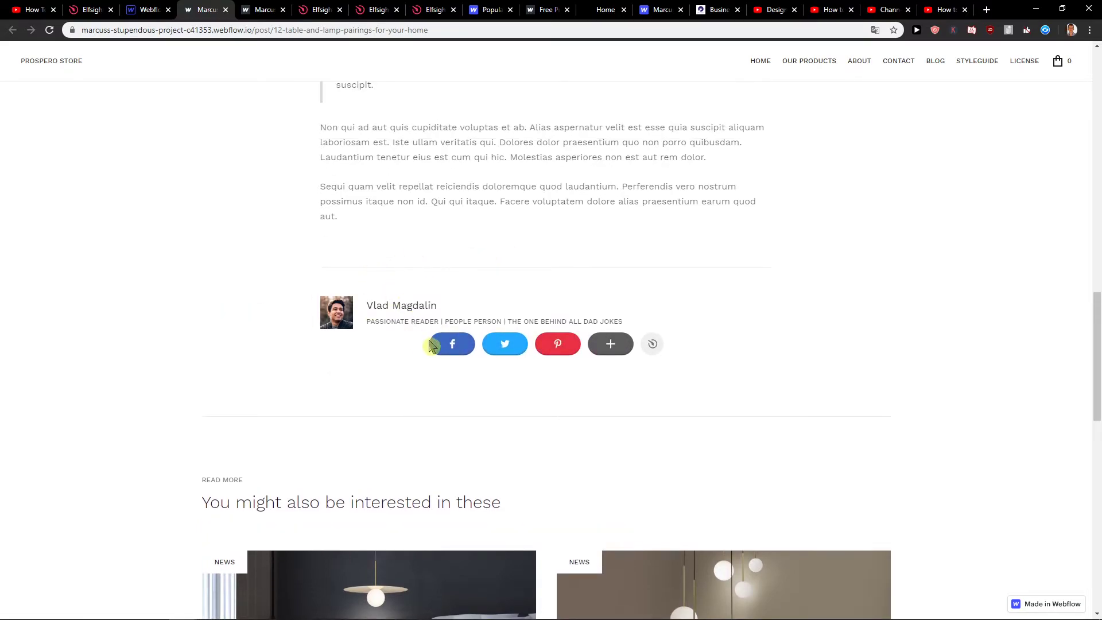
# Add a Div Block above the share-button HTML Embed and select the embed
pyautogui.click(149, 10)
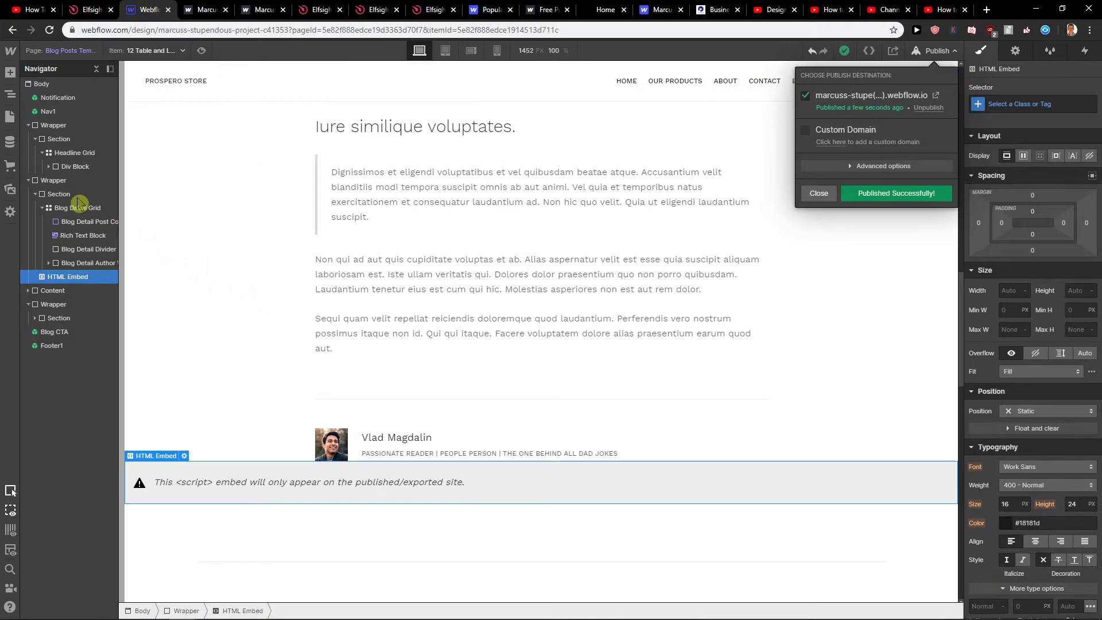
pyautogui.click(10, 72)
pyautogui.click(10, 72)
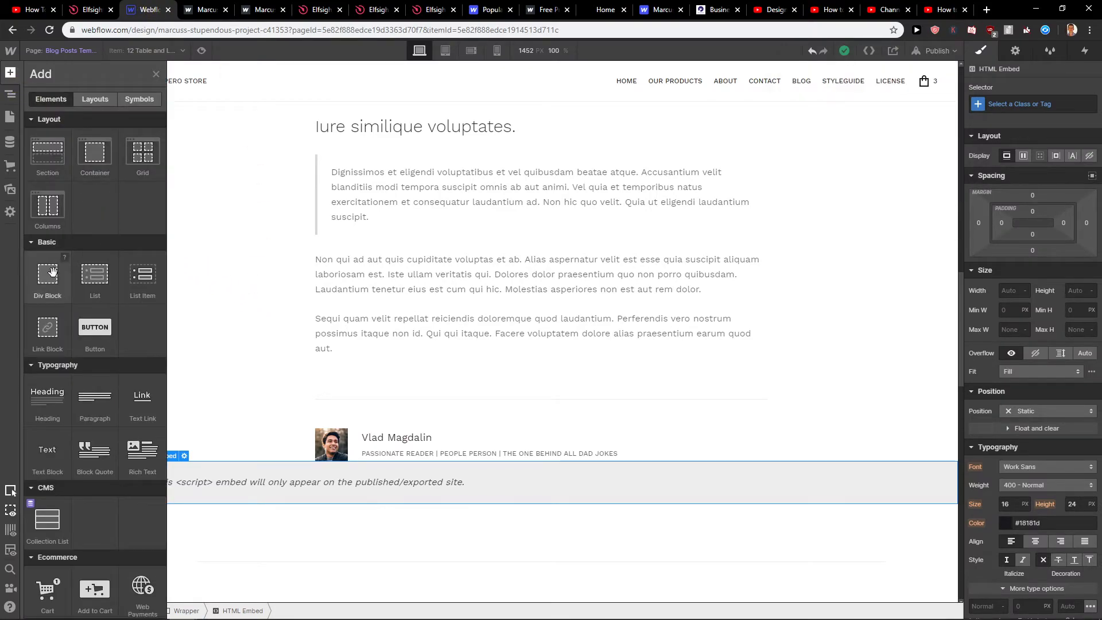
pyautogui.moveTo(52, 271); pyautogui.dragTo(197, 462)
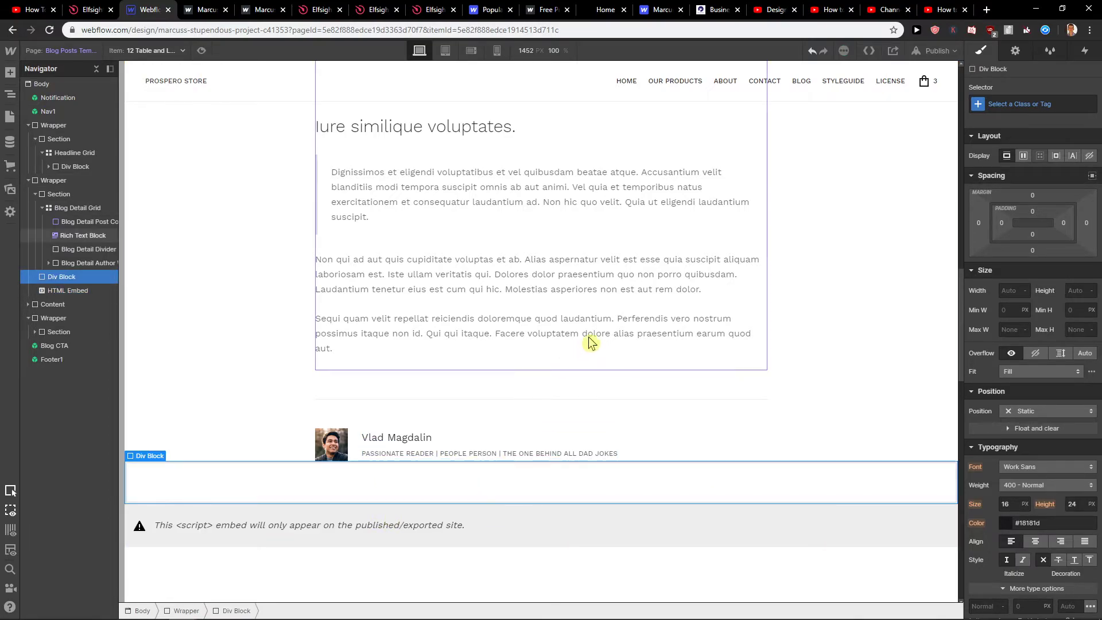
pyautogui.click(504, 528)
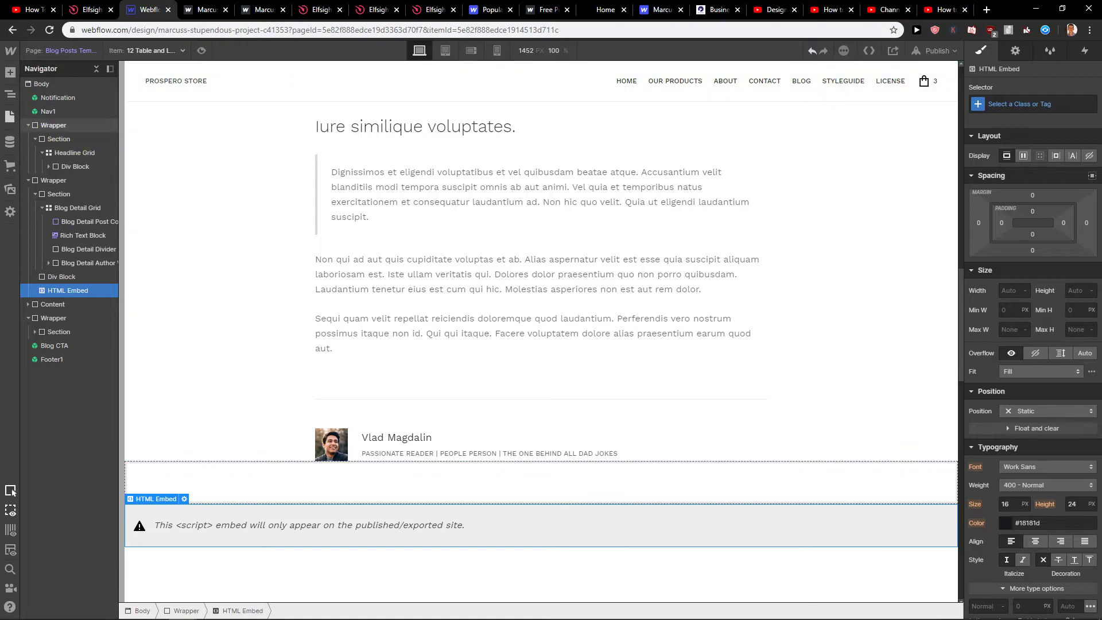
# Add a Container below the Div Block and move the share-button embed into it
pyautogui.click(10, 72)
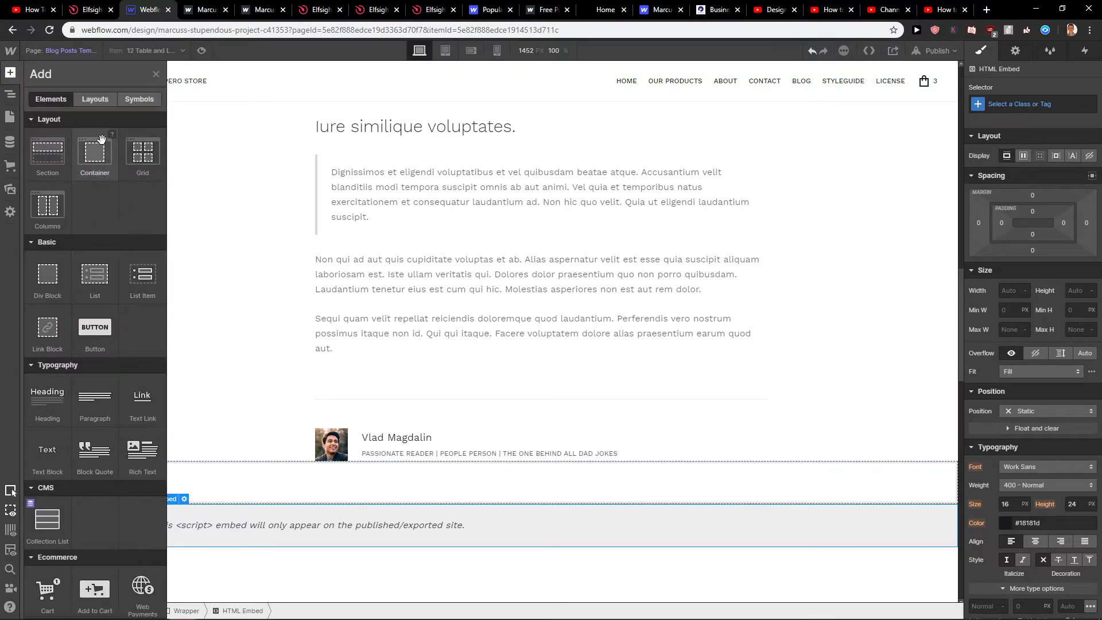
pyautogui.moveTo(98, 155); pyautogui.dragTo(413, 542)
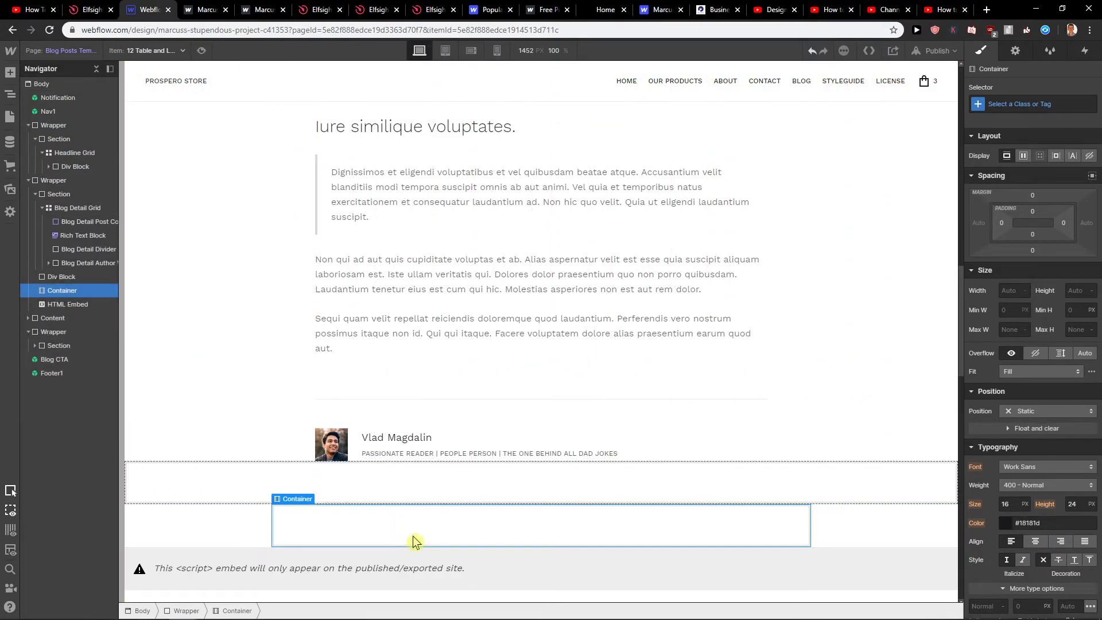
pyautogui.scroll(-1, 373, 516)
pyautogui.moveTo(330, 499); pyautogui.dragTo(378, 481)
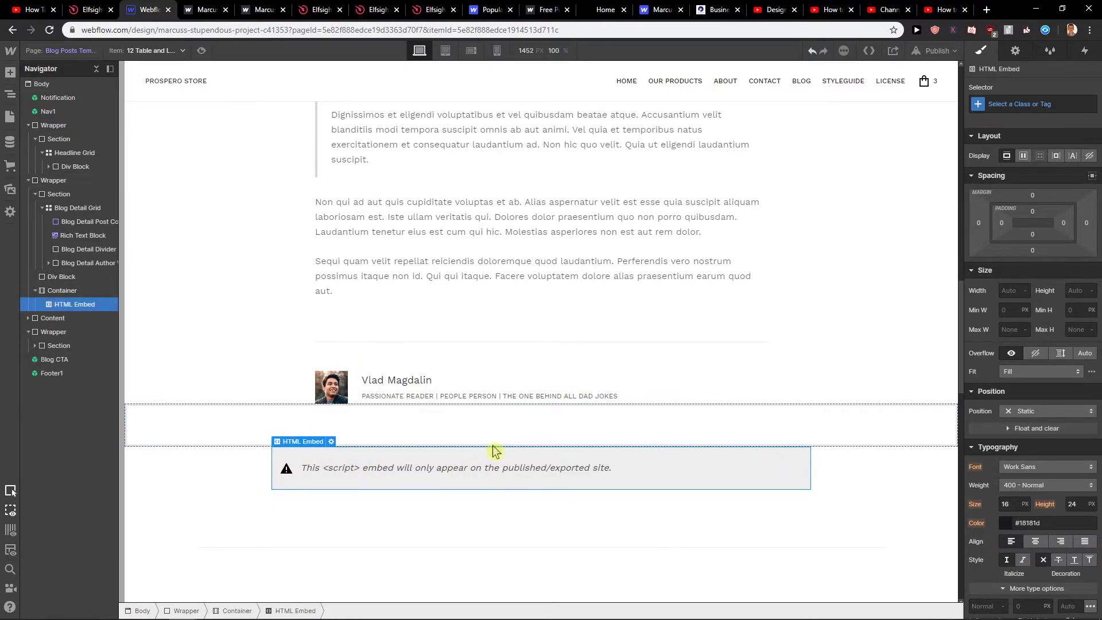
pyautogui.click(11, 75)
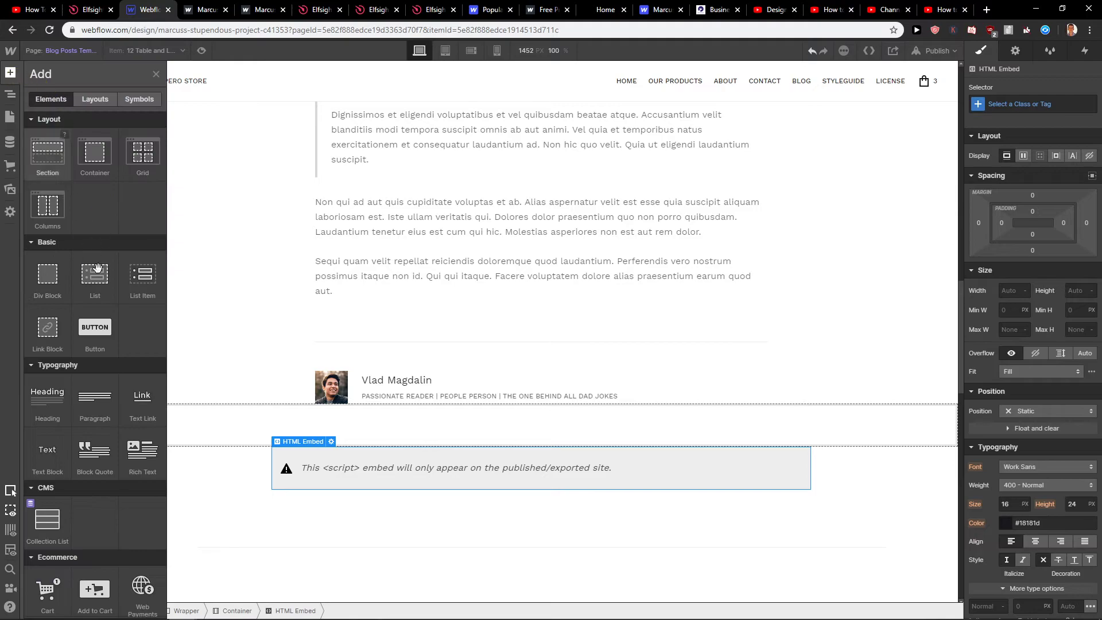
pyautogui.scroll(-3, 115, 259)
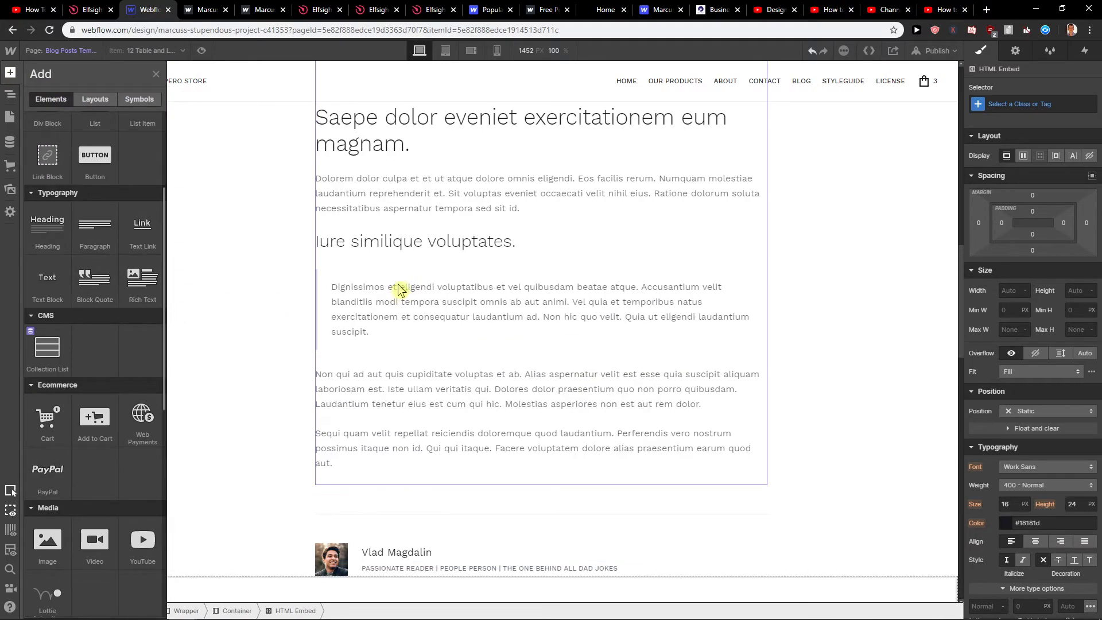
pyautogui.scroll(3, 400, 290)
pyautogui.scroll(-5, 401, 288)
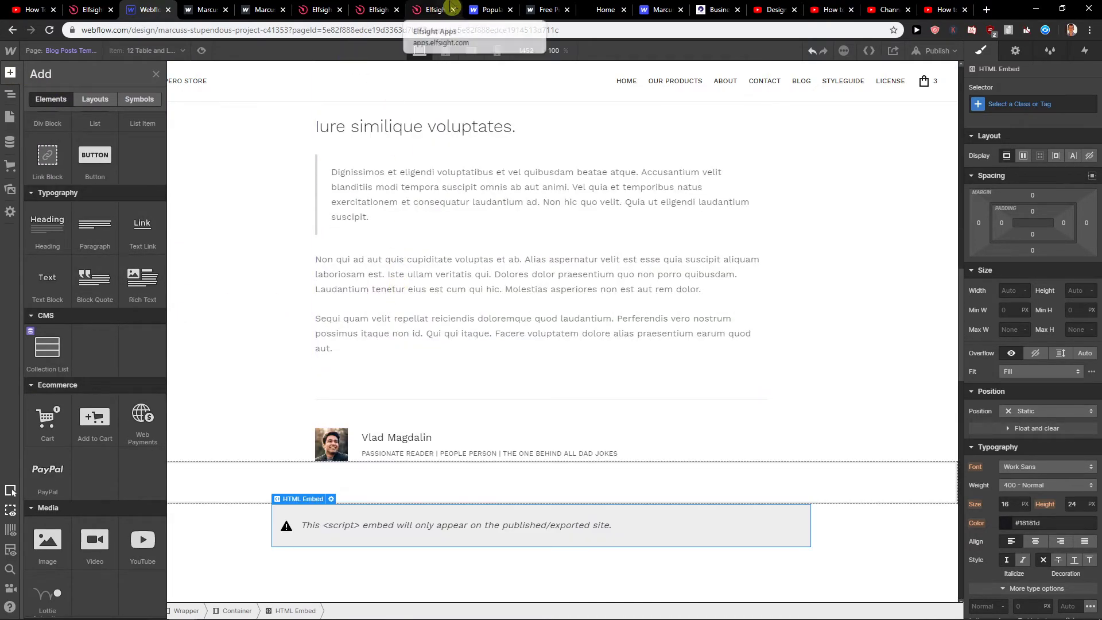
pyautogui.click(435, 10)
# Open Elfsight's Applications page in a new tab and scroll through the Explore other applications catalogue
pyautogui.click(377, 9)
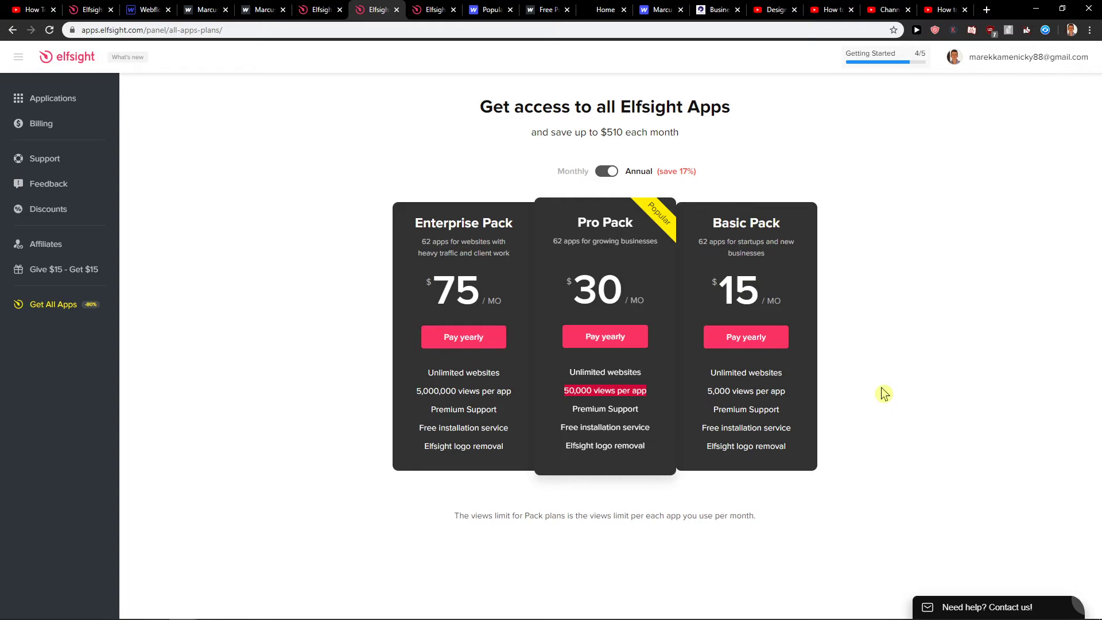
pyautogui.middleClick(57, 99)
pyautogui.click(396, 8)
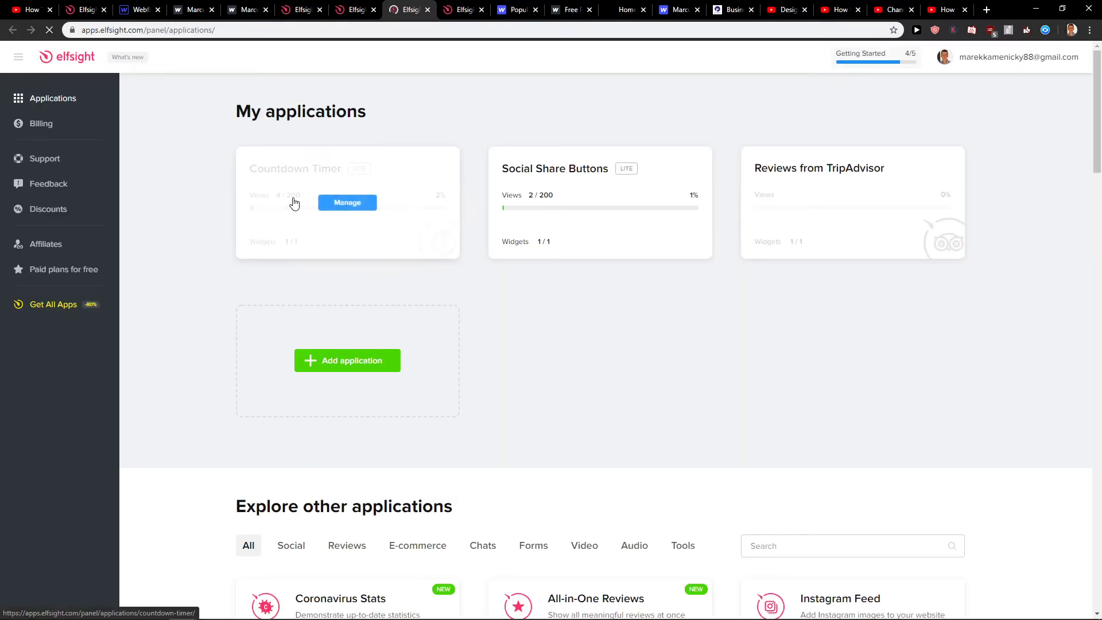
pyautogui.scroll(-6, 281, 205)
pyautogui.scroll(-2, 209, 225)
pyautogui.scroll(-2, 208, 227)
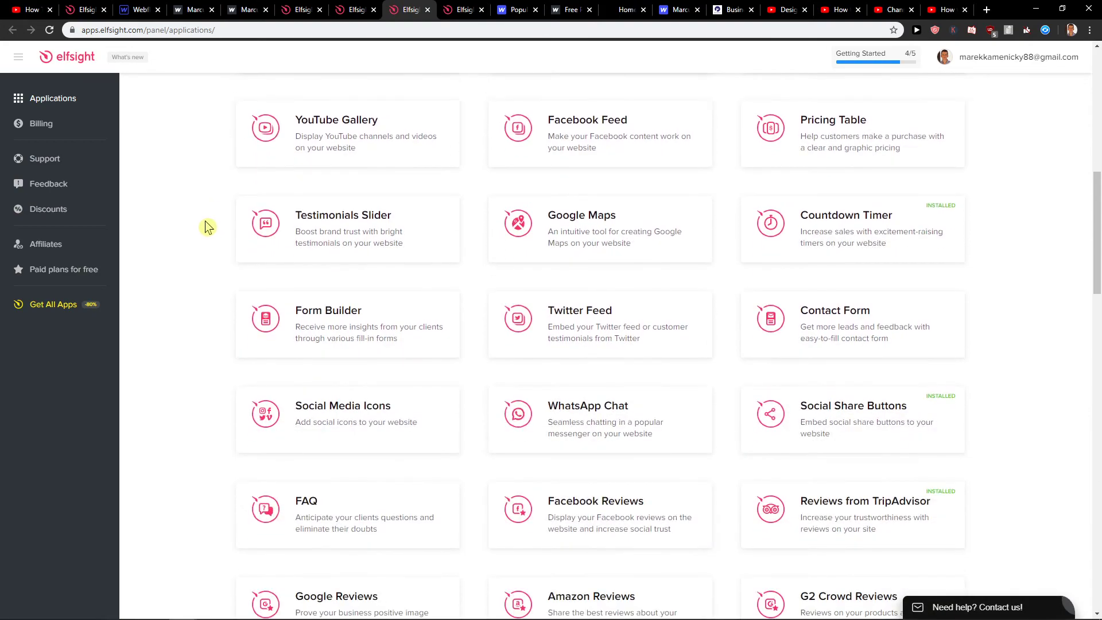
pyautogui.scroll(-4, 208, 226)
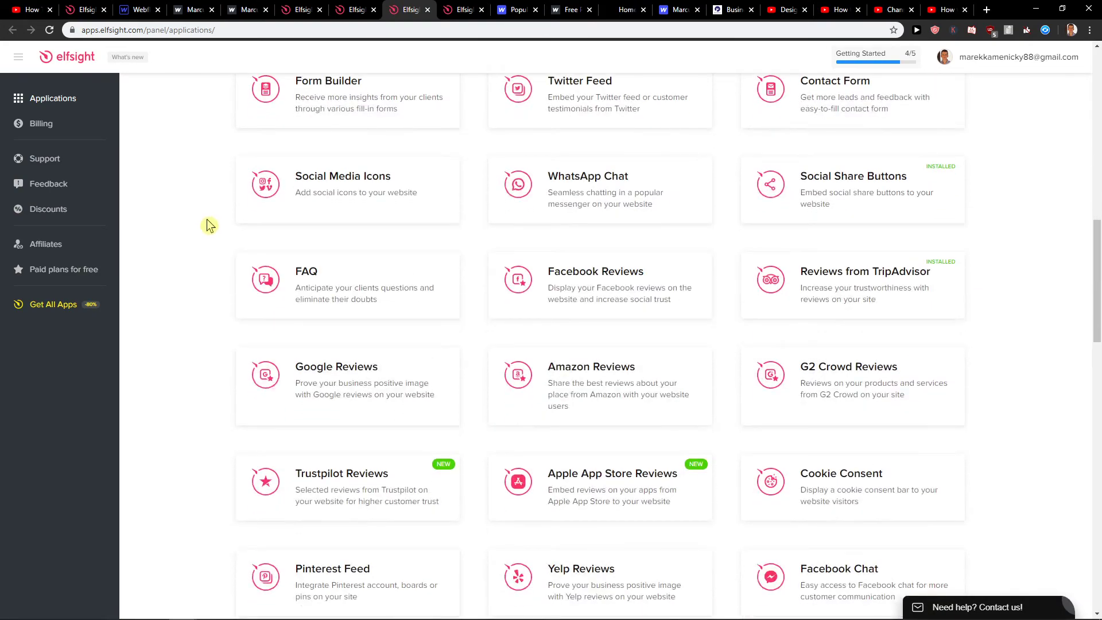
pyautogui.scroll(-5, 209, 226)
pyautogui.scroll(-6, 218, 222)
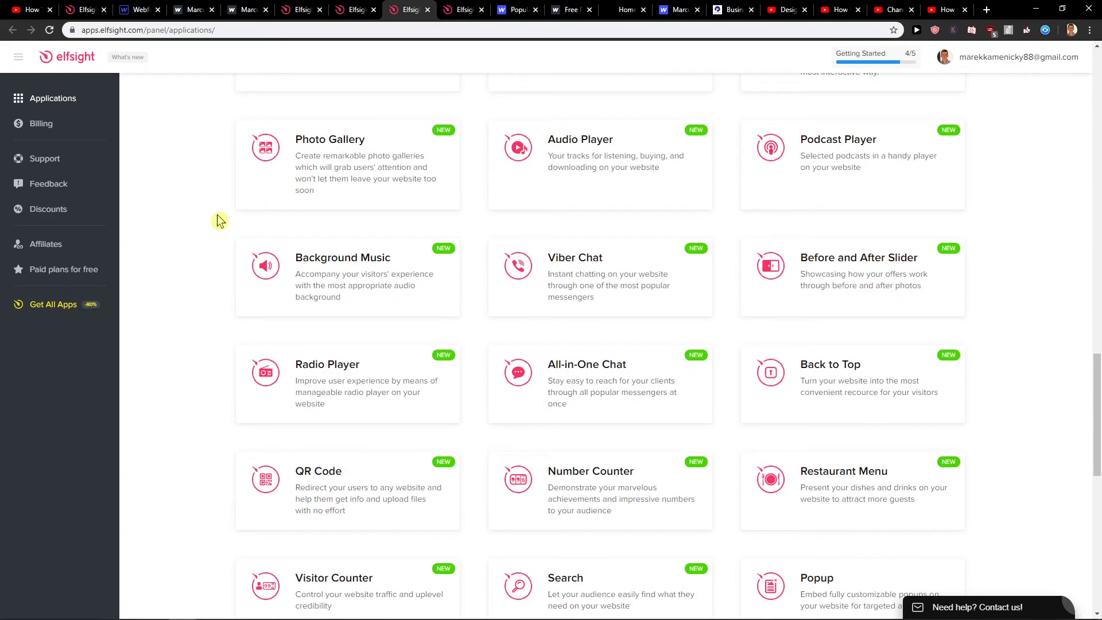
pyautogui.middleClick(221, 286)
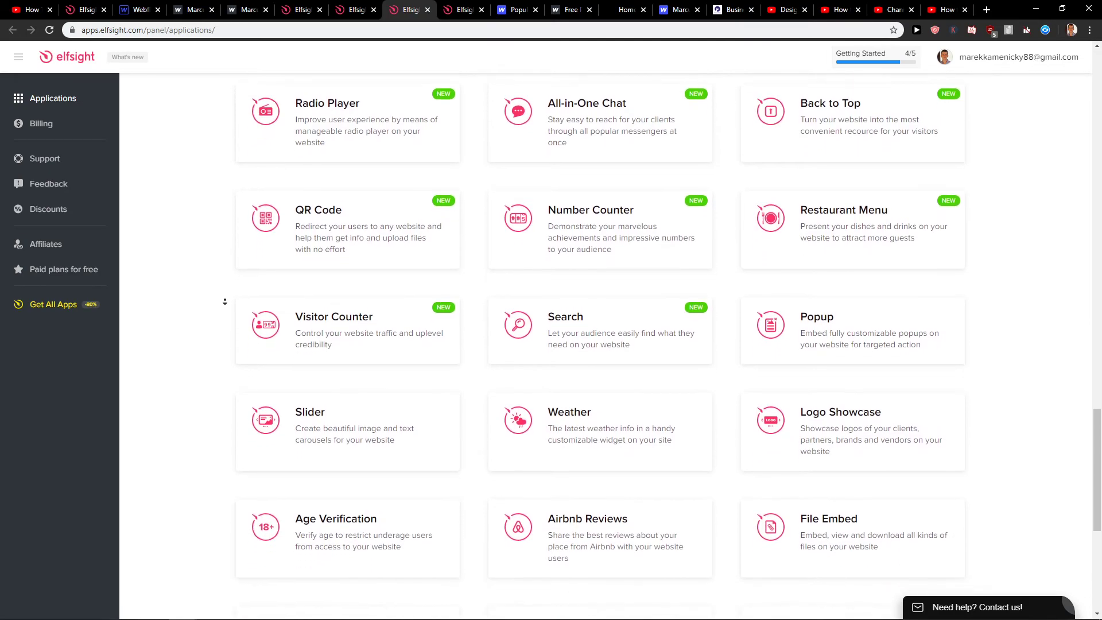
pyautogui.scroll(3, 210, 294)
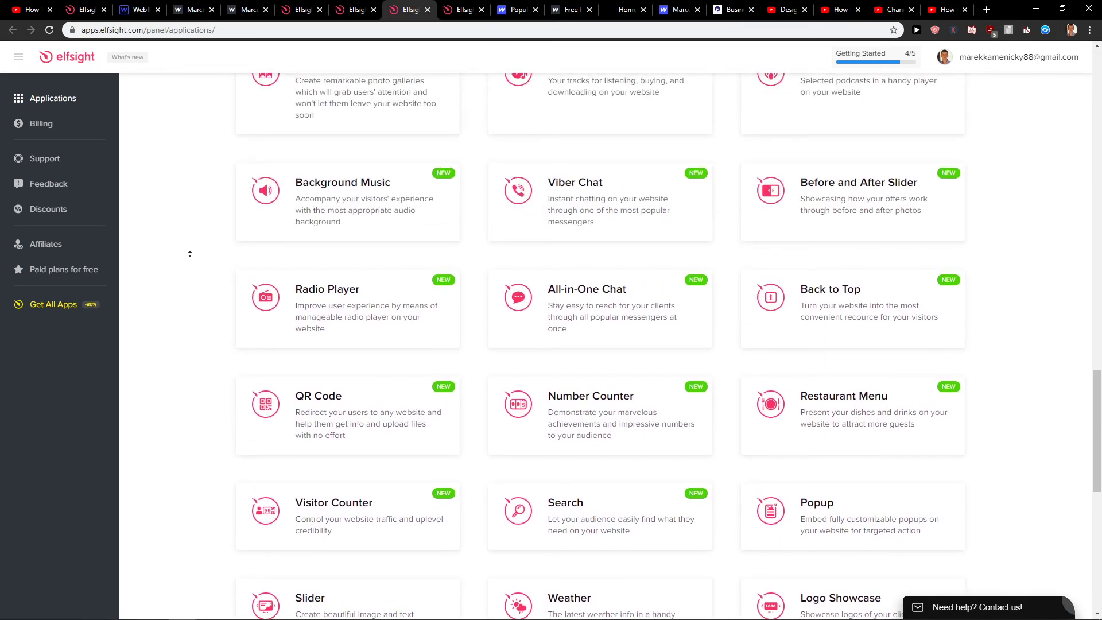